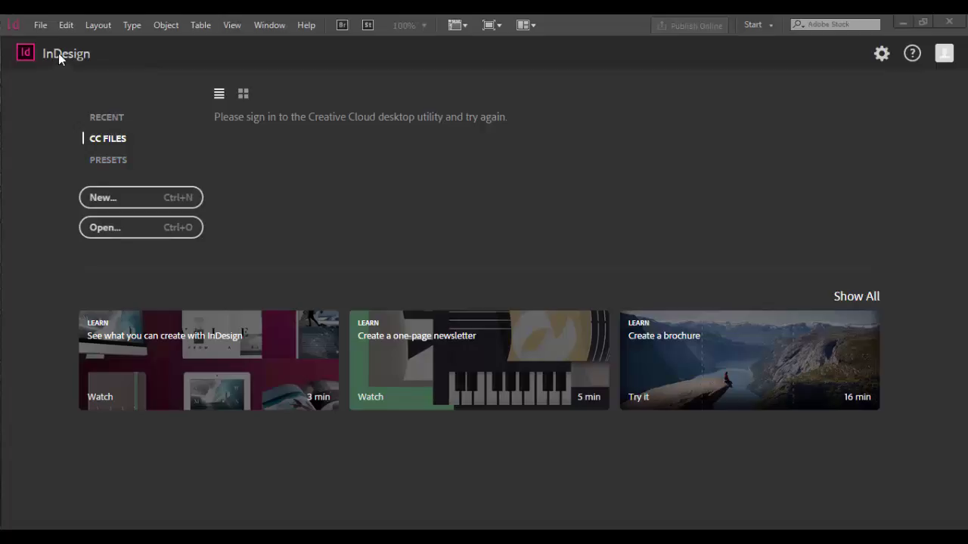
# Start a new document and examine its page width and height settings
pyautogui.click(39, 25)
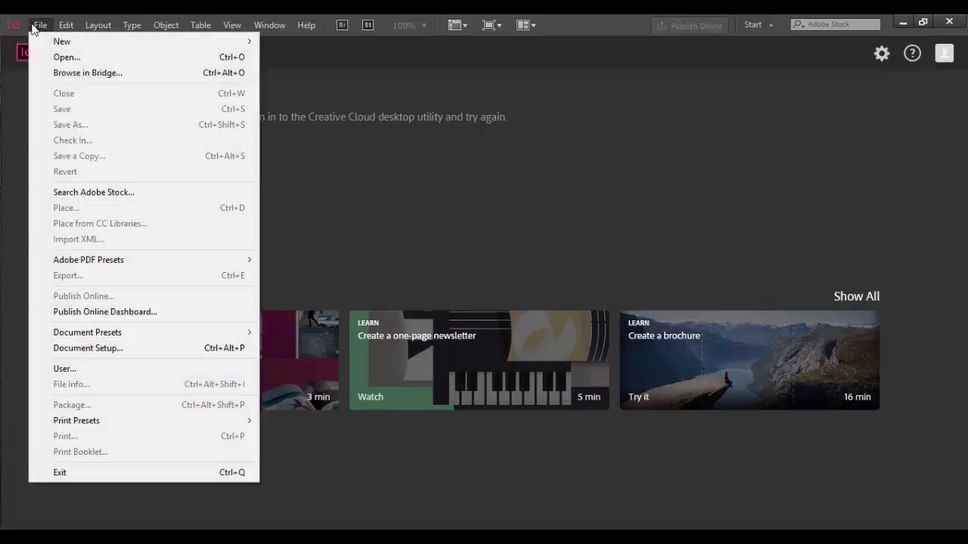
pyautogui.moveTo(157, 47)
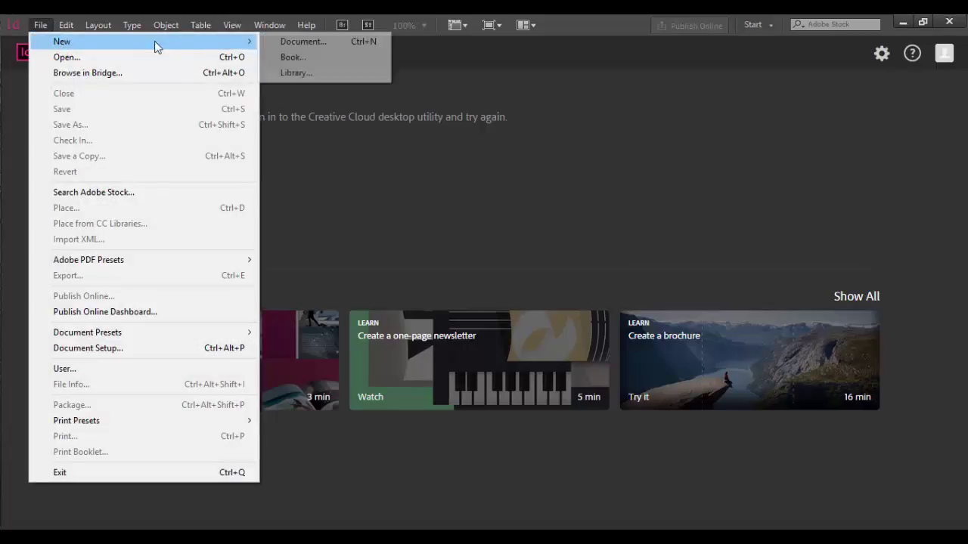
pyautogui.click(333, 44)
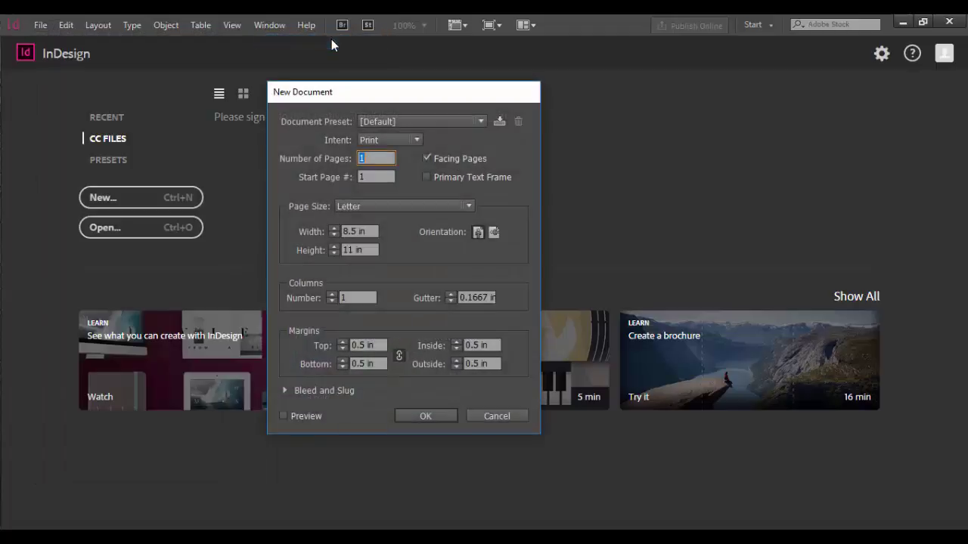
pyautogui.moveTo(383, 92); pyautogui.dragTo(377, 121)
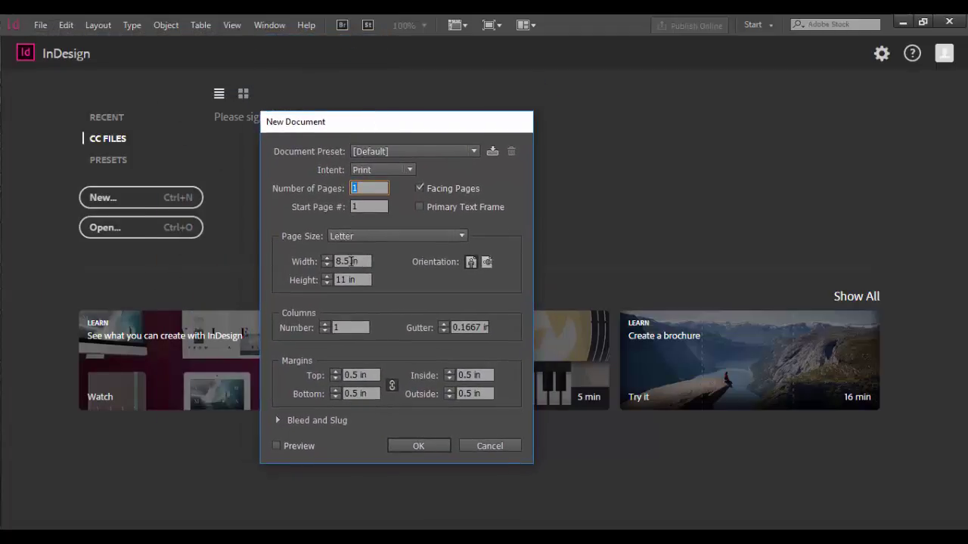
pyautogui.moveTo(366, 261); pyautogui.dragTo(326, 279)
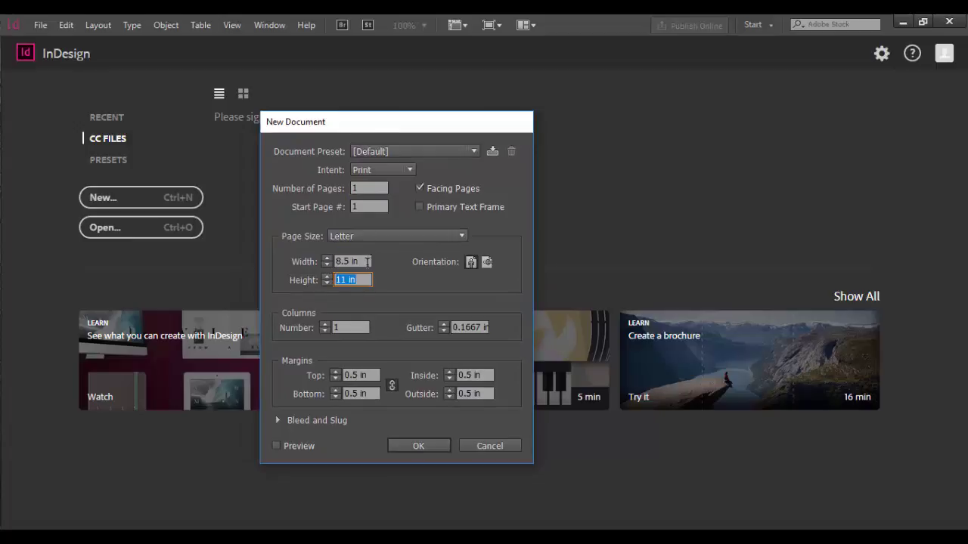
# Compare the default page settings of the Web, Mobile and Print intents, and cancel the new document
pyautogui.click(400, 171)
pyautogui.click(398, 201)
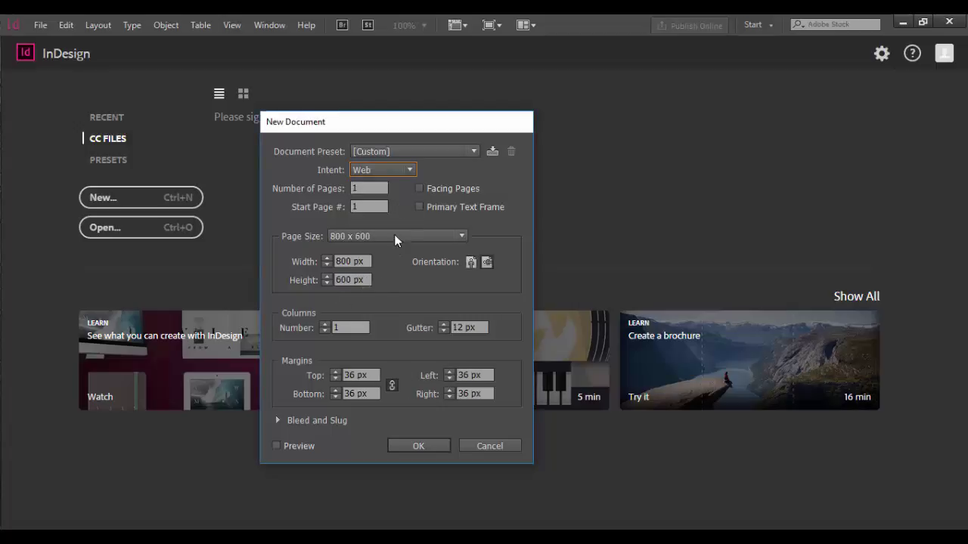
pyautogui.click(410, 168)
pyautogui.click(400, 209)
pyautogui.click(404, 172)
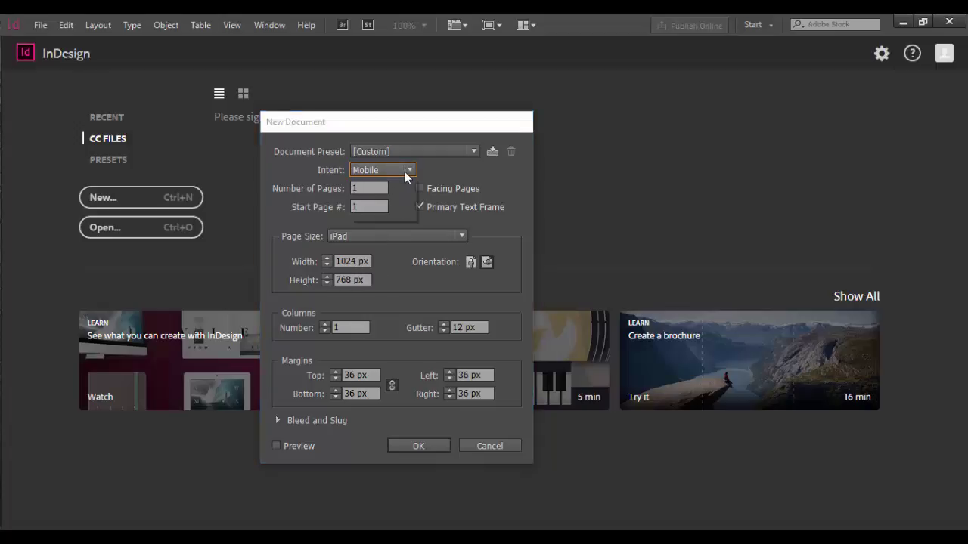
pyautogui.click(388, 182)
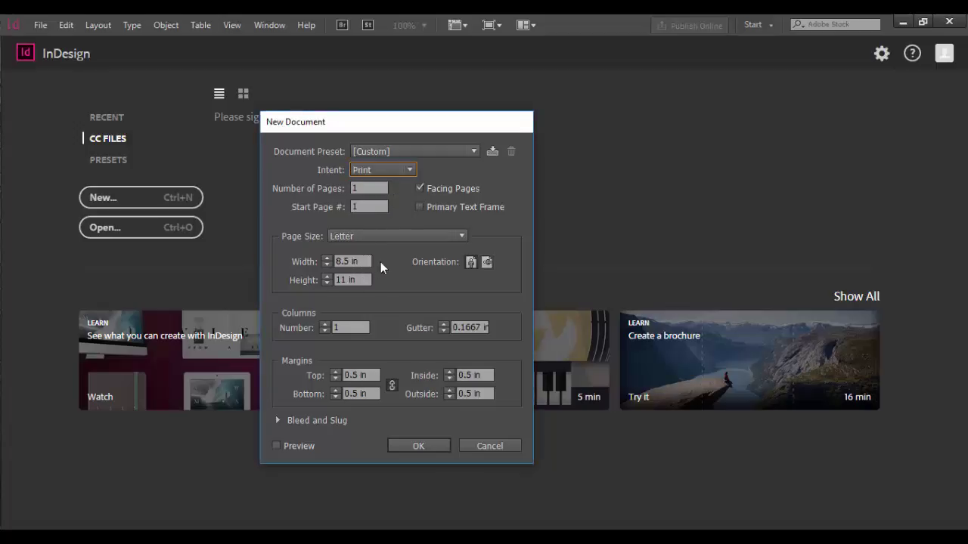
pyautogui.moveTo(368, 262); pyautogui.dragTo(338, 262)
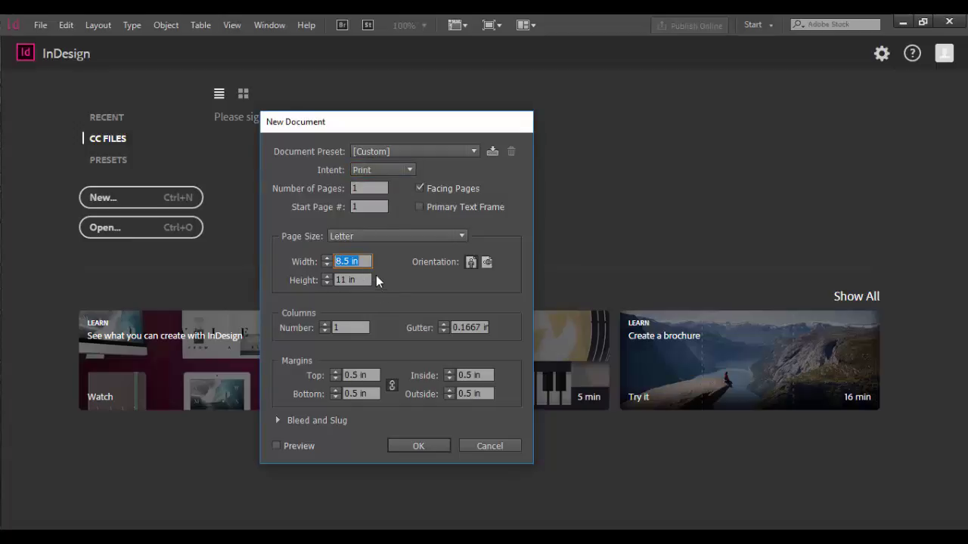
pyautogui.click(491, 446)
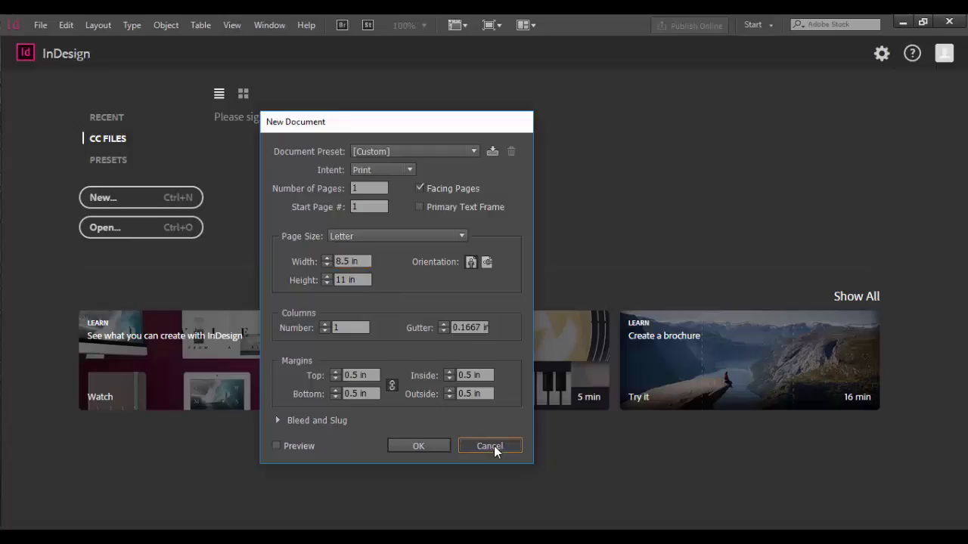
# In the Units & Increments preferences, set the horizontal and vertical ruler units to Points
pyautogui.click(42, 25)
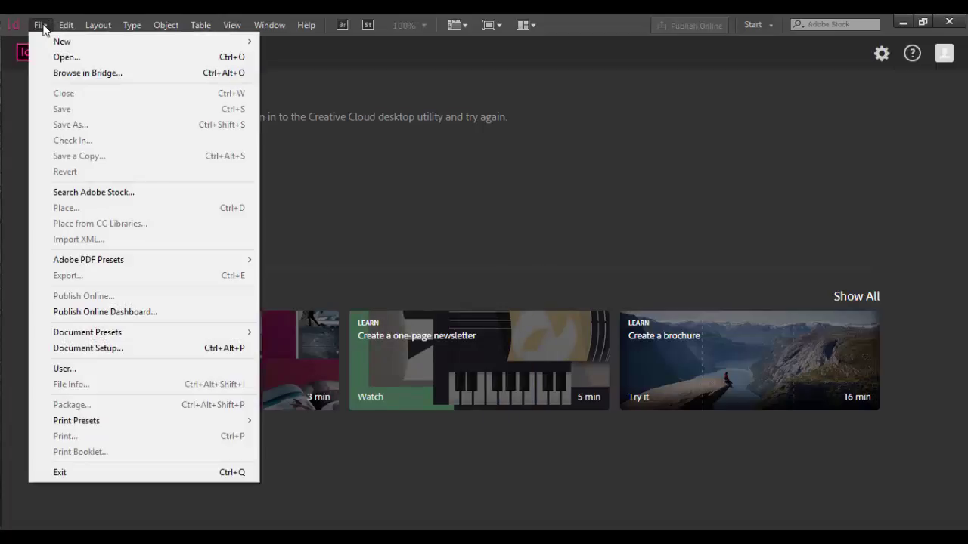
pyautogui.moveTo(64, 27)
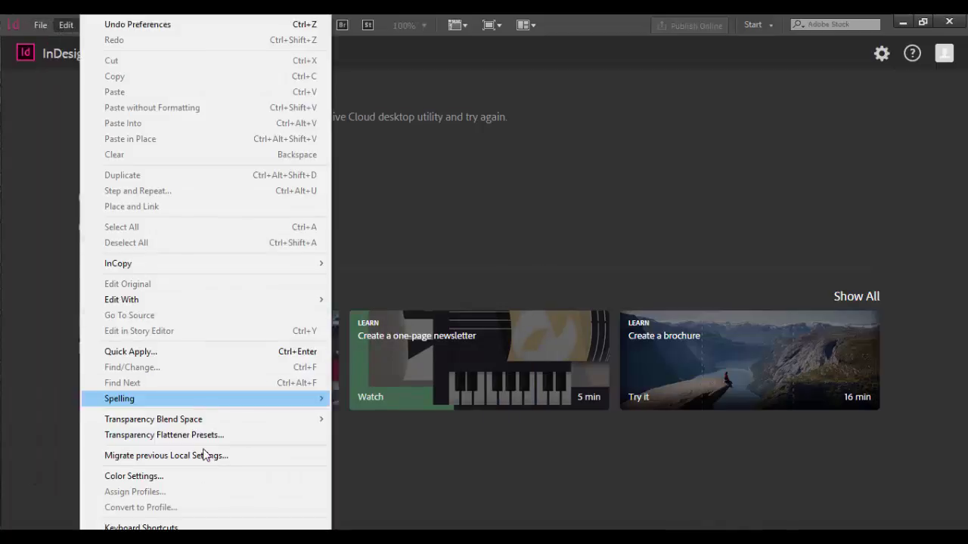
pyautogui.moveTo(136, 538)
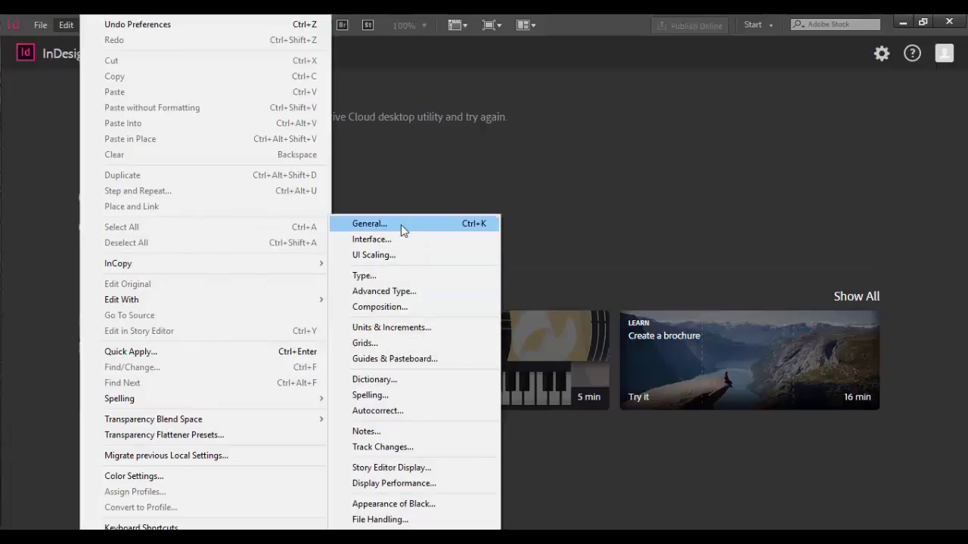
pyautogui.click(472, 223)
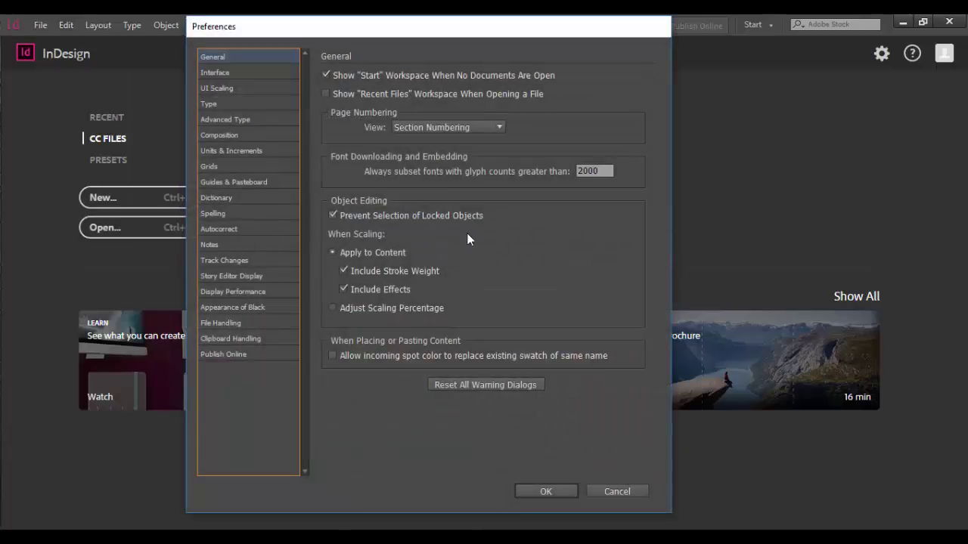
pyautogui.click(241, 152)
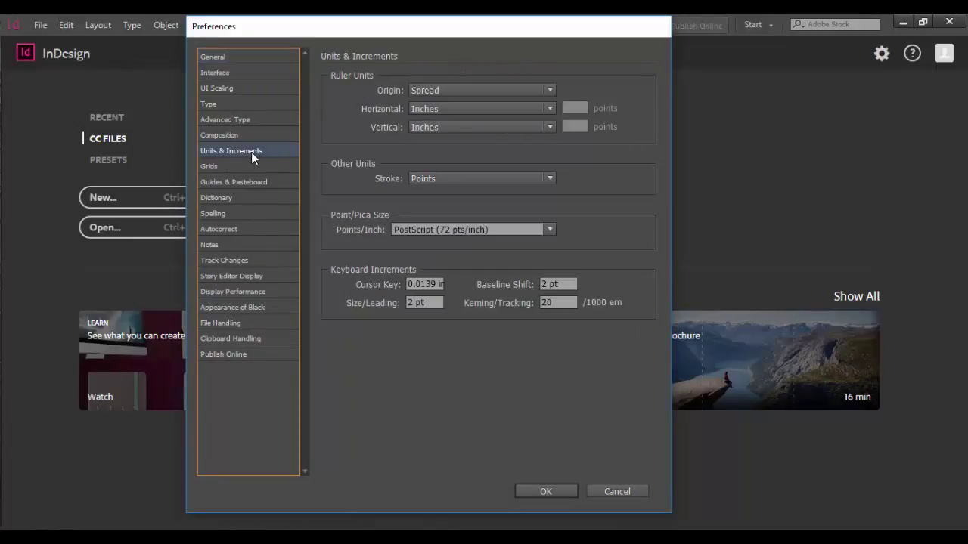
pyautogui.click(511, 112)
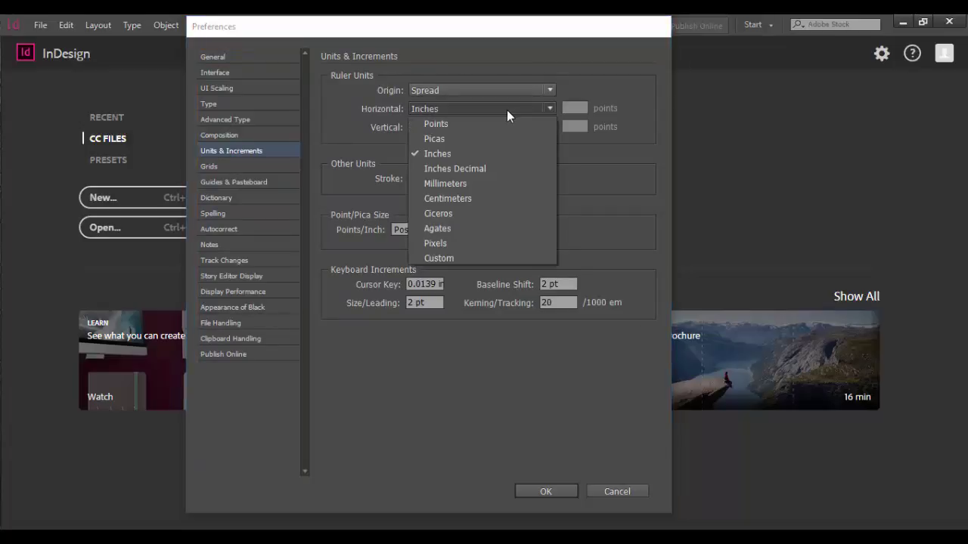
pyautogui.click(498, 123)
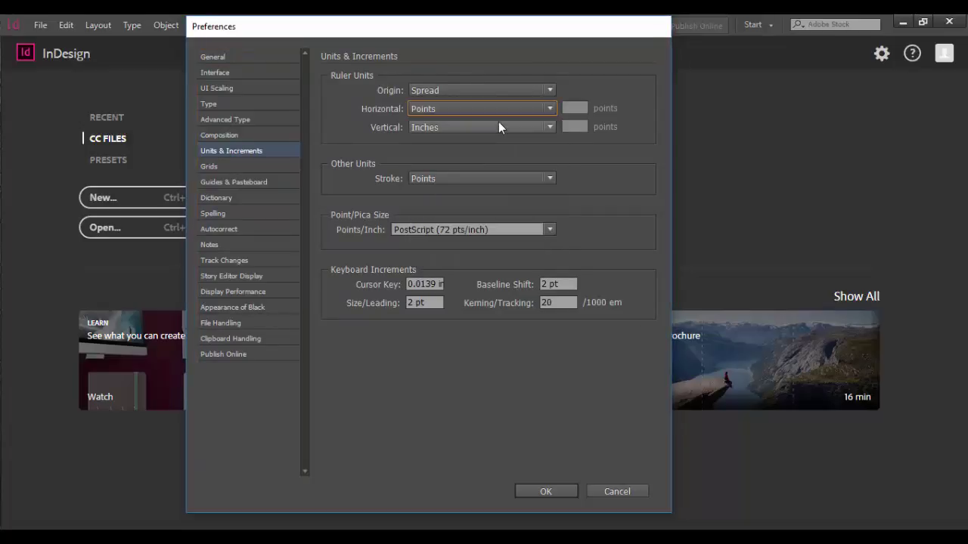
pyautogui.click(499, 126)
pyautogui.click(493, 145)
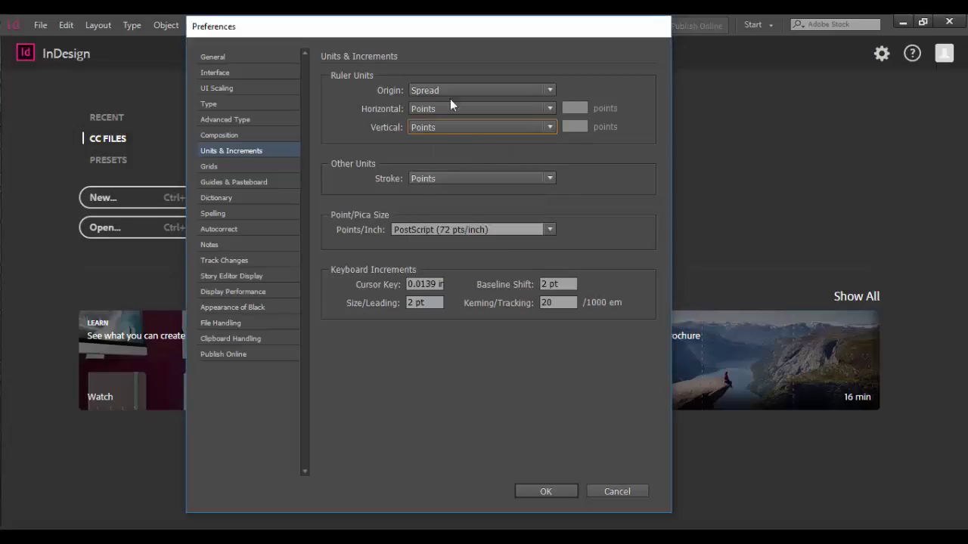
# Set the horizontal and vertical ruler units to Inches and apply the preferences
pyautogui.click(475, 111)
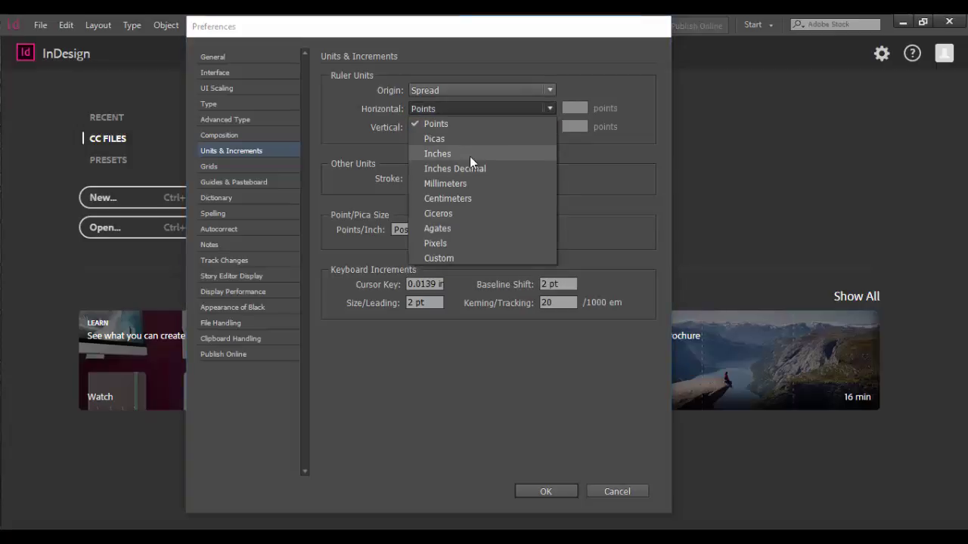
pyautogui.click(454, 154)
pyautogui.click(498, 125)
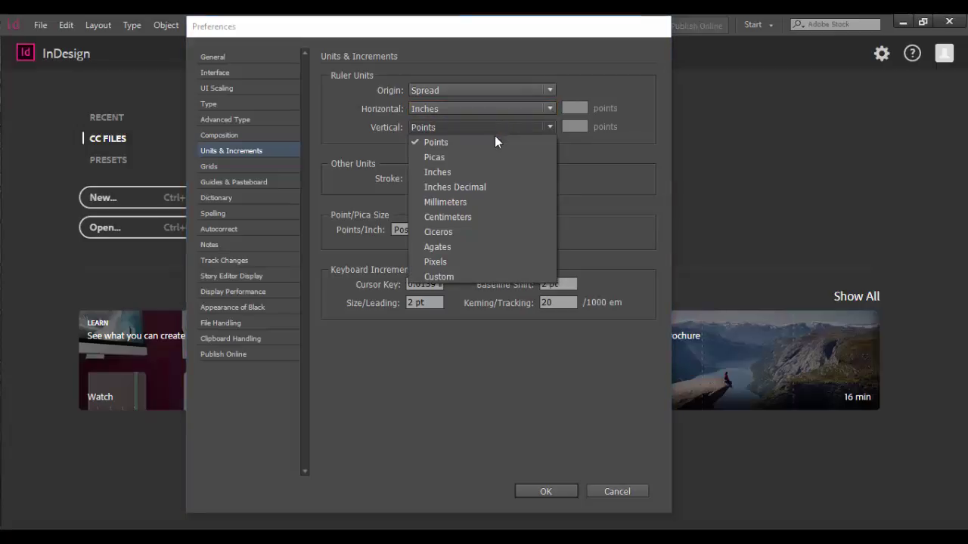
pyautogui.click(490, 173)
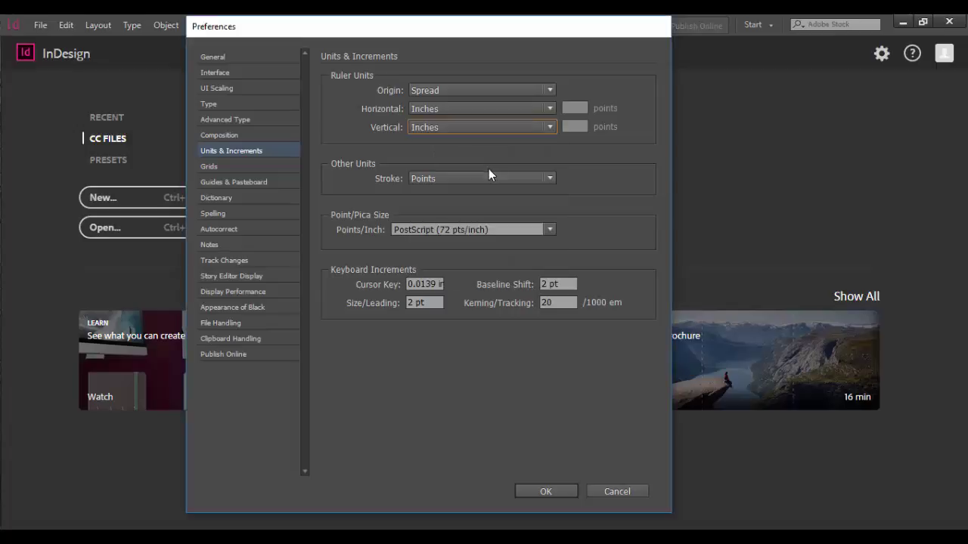
pyautogui.click(546, 492)
# Open the settings for a new document and reposition the dialog
pyautogui.click(40, 25)
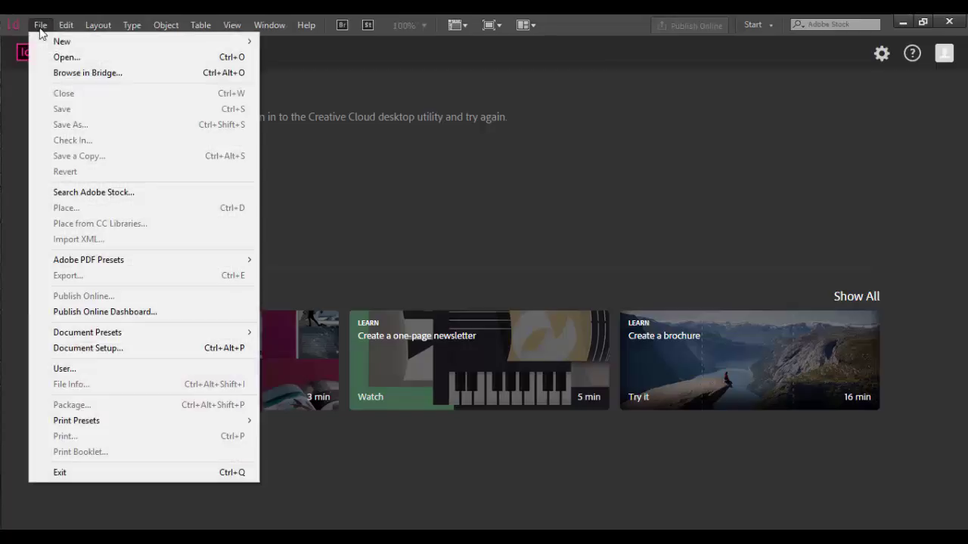
pyautogui.moveTo(47, 39)
pyautogui.click(308, 46)
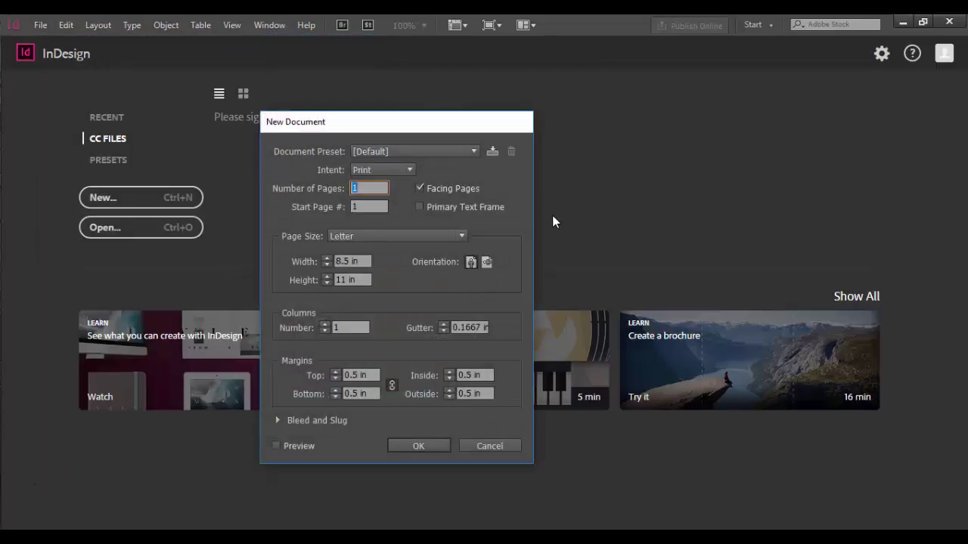
pyautogui.moveTo(464, 127); pyautogui.dragTo(530, 87)
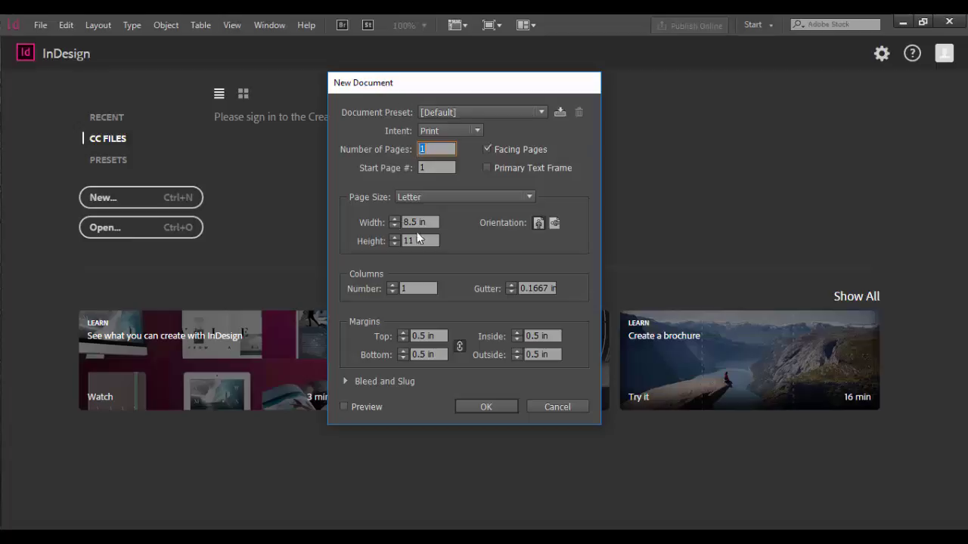
pyautogui.moveTo(505, 89); pyautogui.dragTo(538, 96)
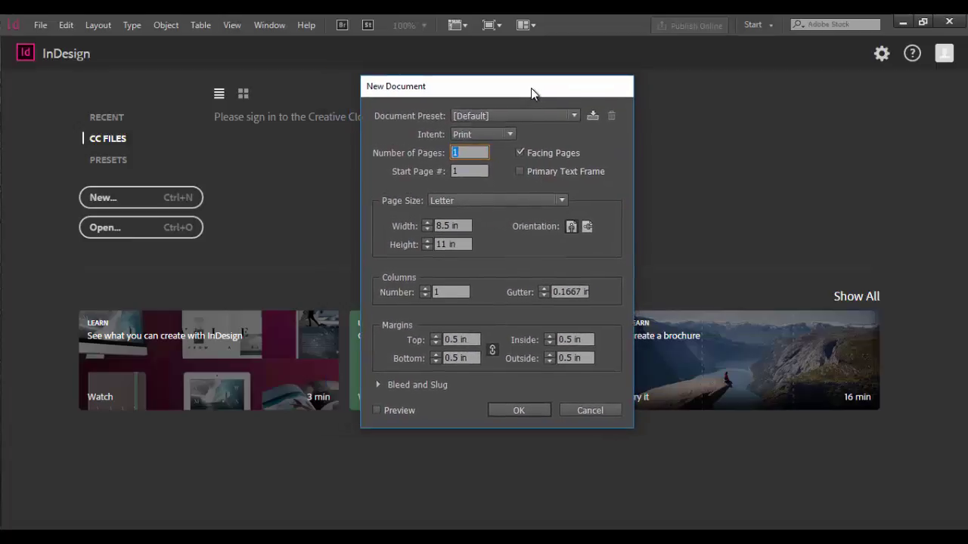
# Alternate the new document's intent between Web and Mobile to compare their default page settings
pyautogui.click(510, 139)
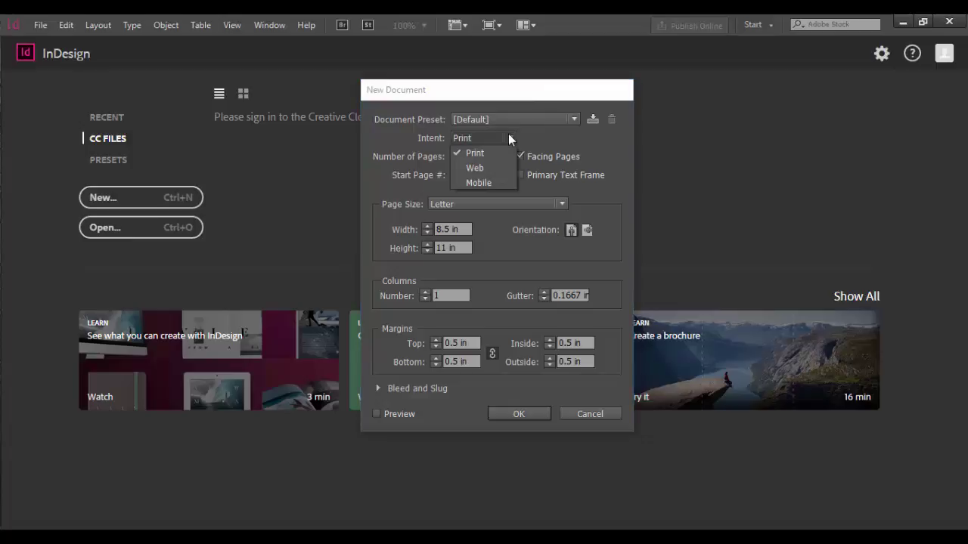
pyautogui.click(476, 168)
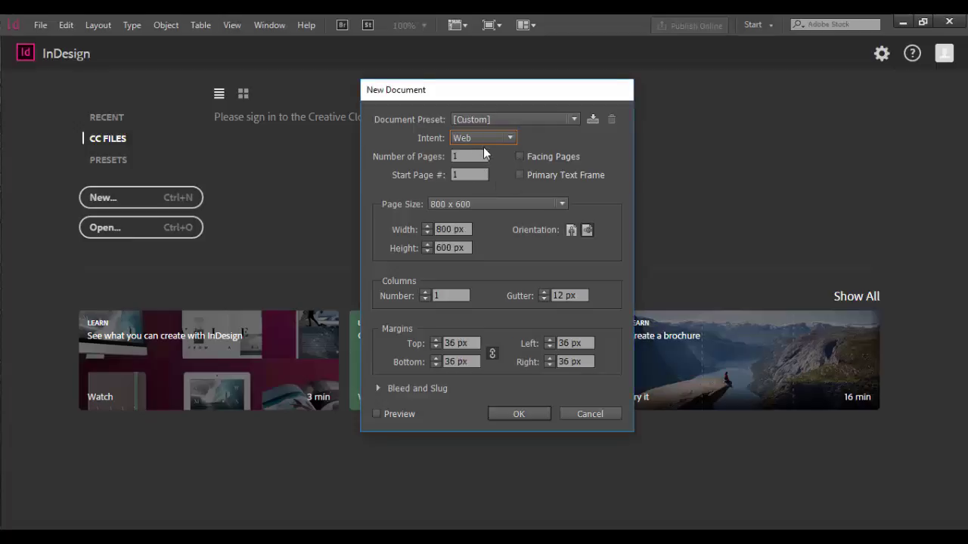
pyautogui.click(506, 138)
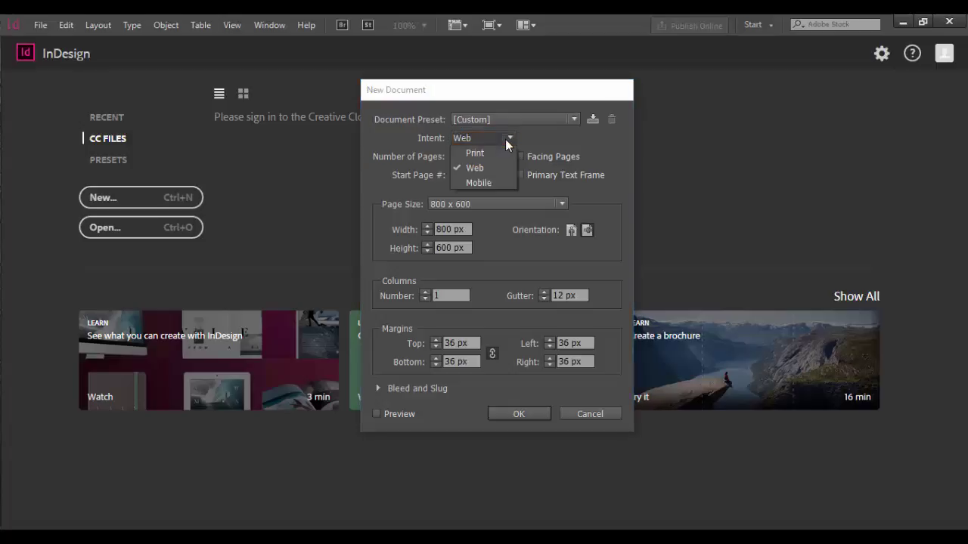
pyautogui.click(490, 180)
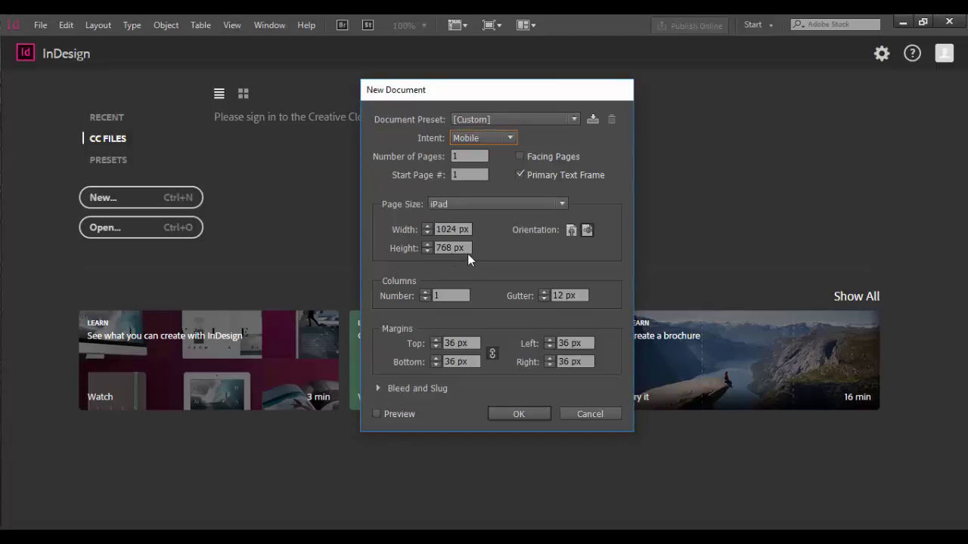
pyautogui.click(493, 138)
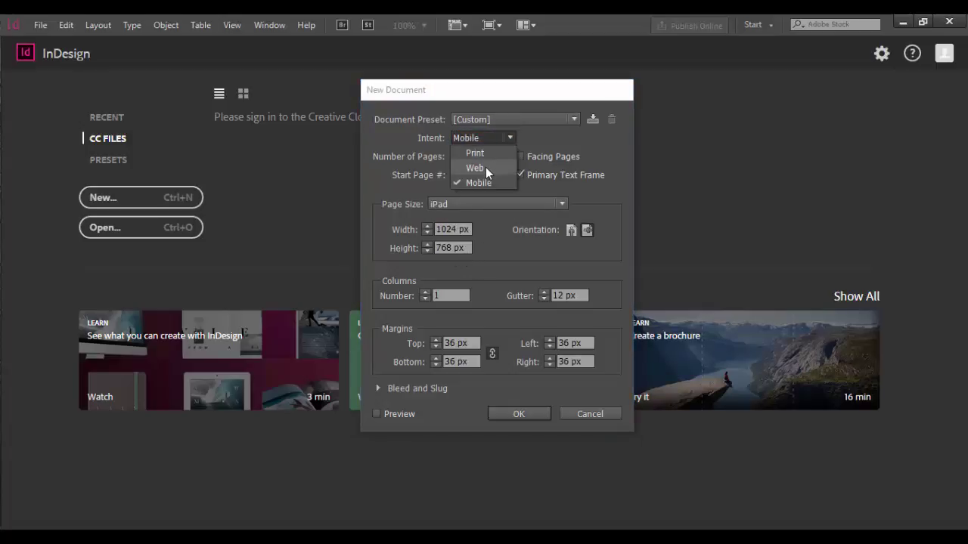
pyautogui.click(486, 167)
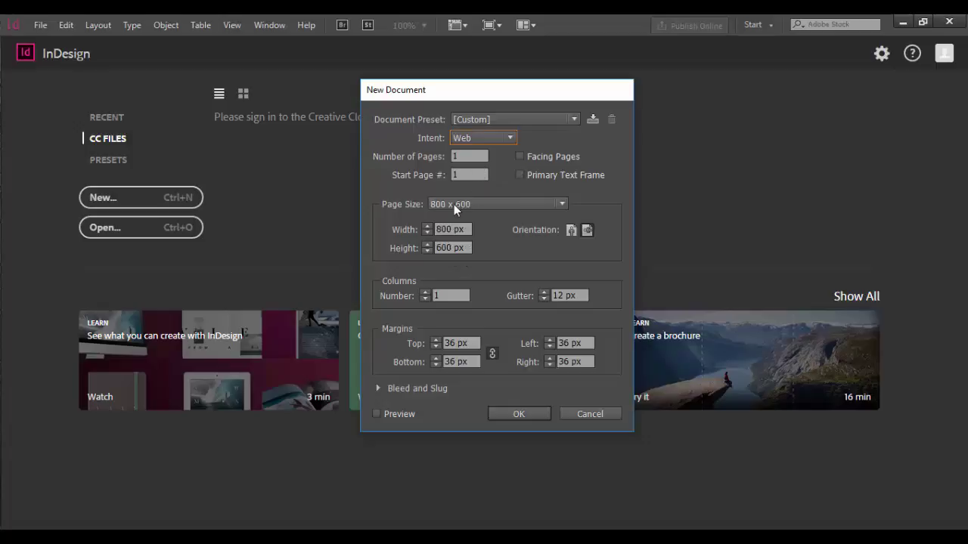
pyautogui.click(492, 138)
pyautogui.click(492, 182)
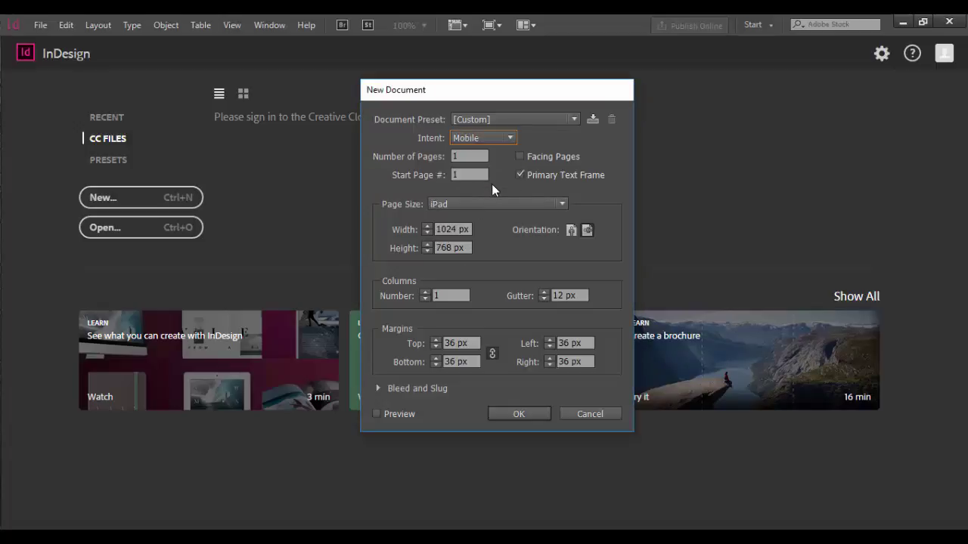
# View the page size presets offered for the Mobile intent, and set the new document's intent to Print
pyautogui.click(484, 204)
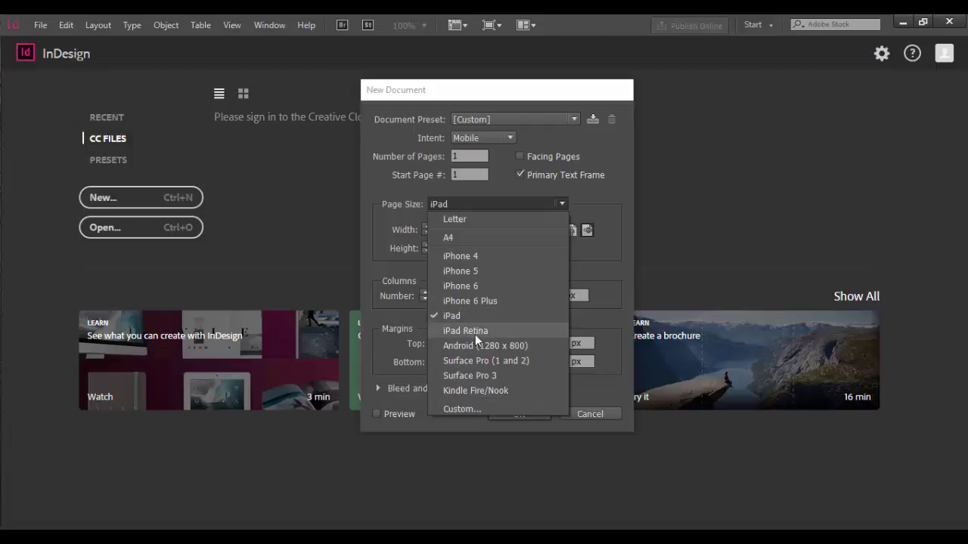
pyautogui.click(591, 201)
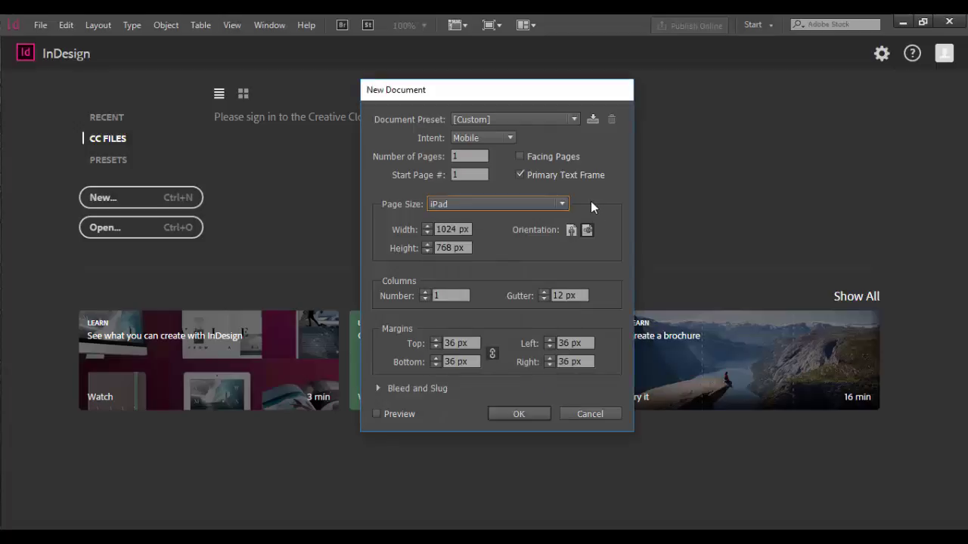
pyautogui.click(503, 137)
pyautogui.click(492, 150)
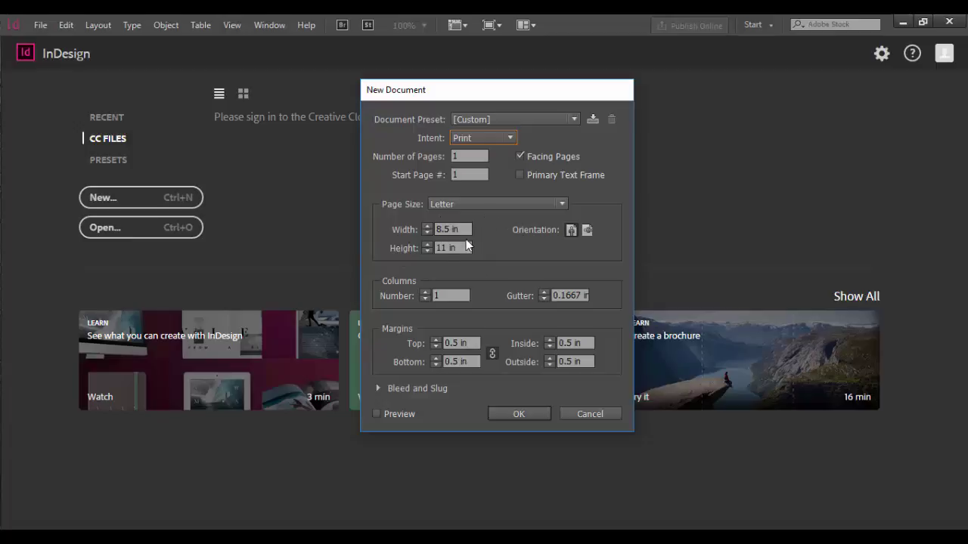
# Try the Legal and Tabloid page sizes for the new print document
pyautogui.click(499, 204)
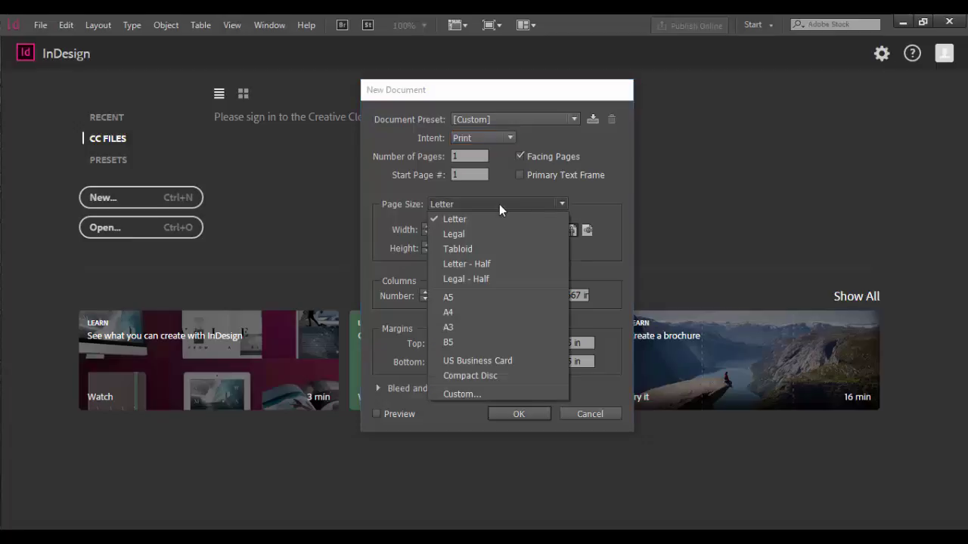
pyautogui.click(497, 236)
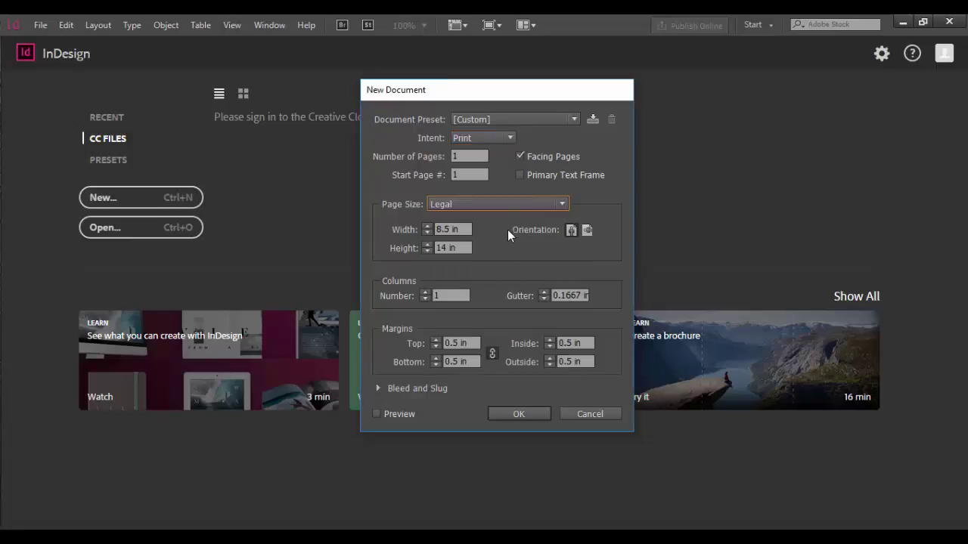
pyautogui.click(560, 206)
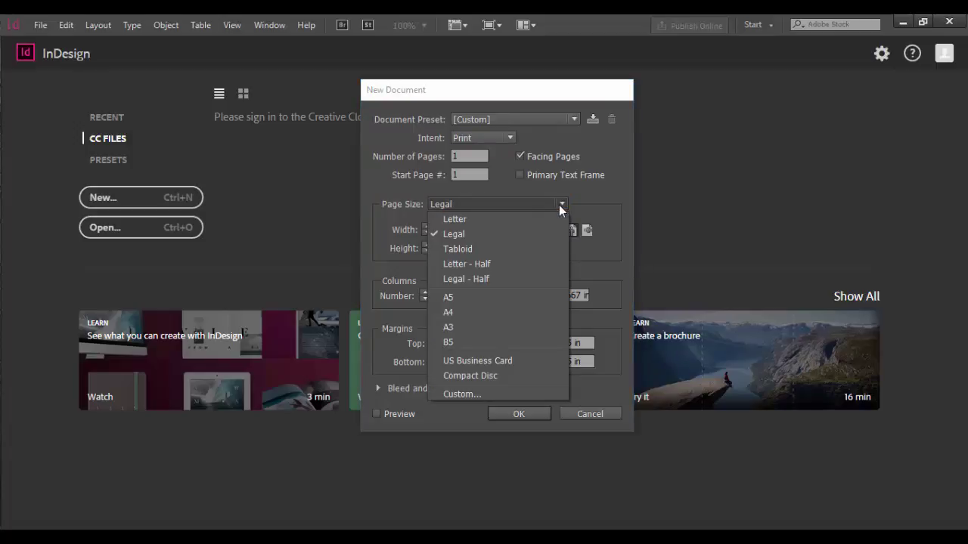
pyautogui.click(609, 231)
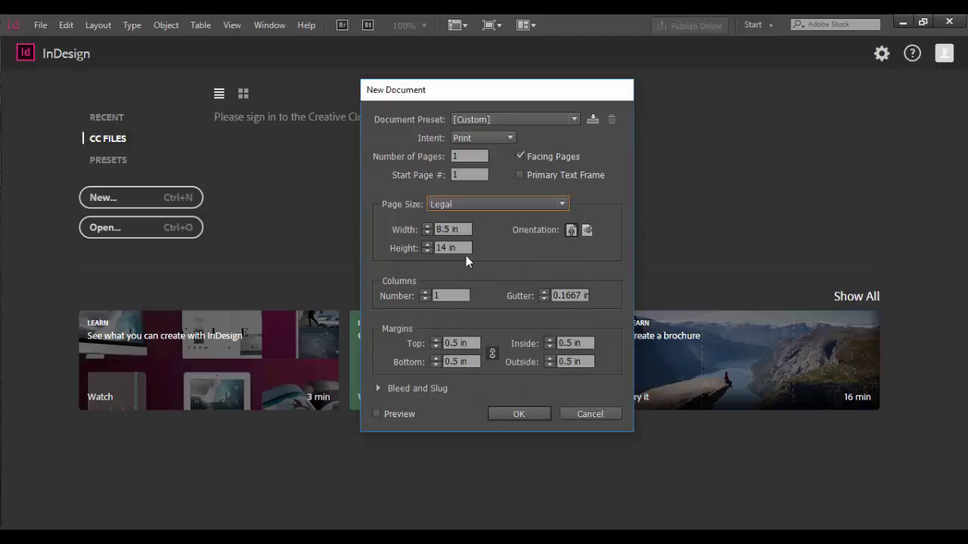
pyautogui.click(551, 201)
pyautogui.click(522, 245)
# Turn on the page preview, keep the dialog clear of the page, and switch the page size to Legal and then Letter
pyautogui.click(376, 414)
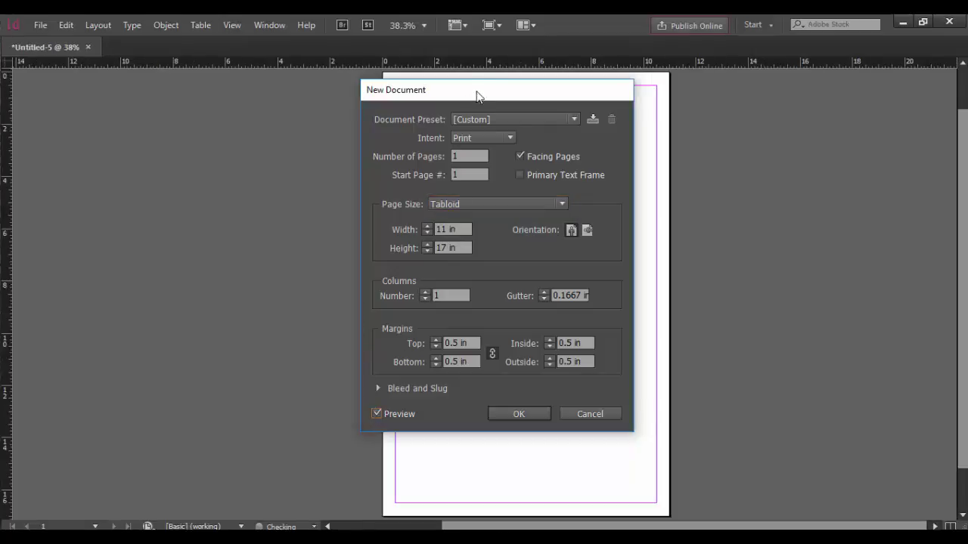
pyautogui.moveTo(484, 92); pyautogui.dragTo(210, 88)
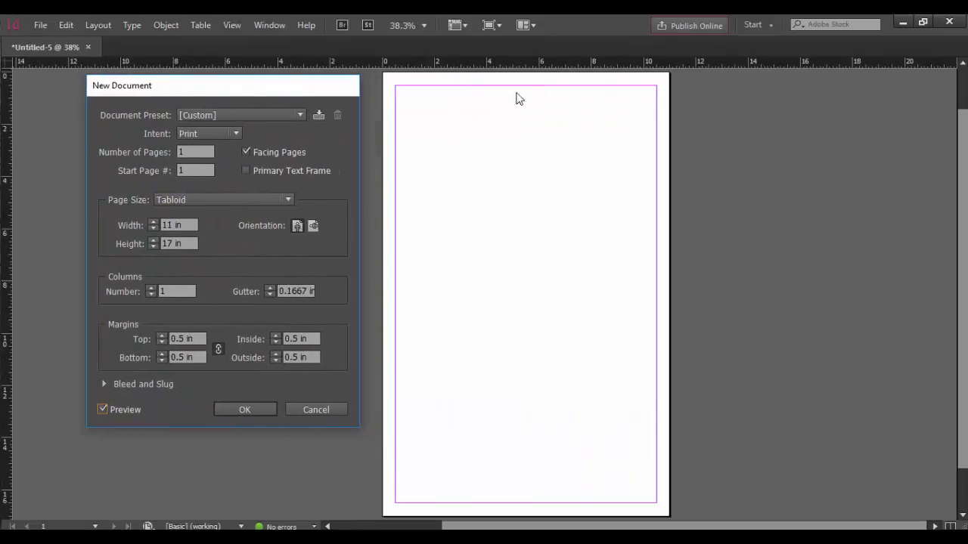
pyautogui.click(253, 199)
pyautogui.click(247, 225)
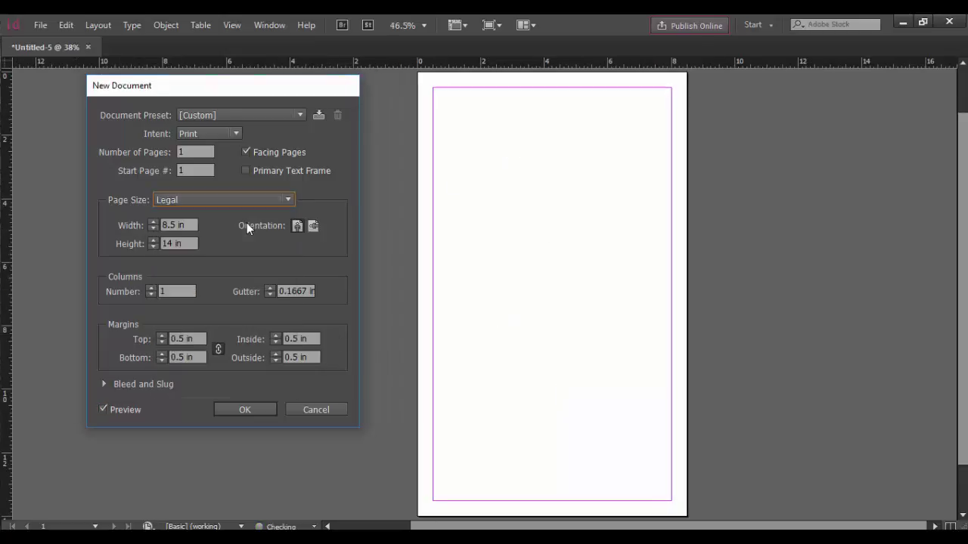
pyautogui.click(247, 202)
pyautogui.click(239, 219)
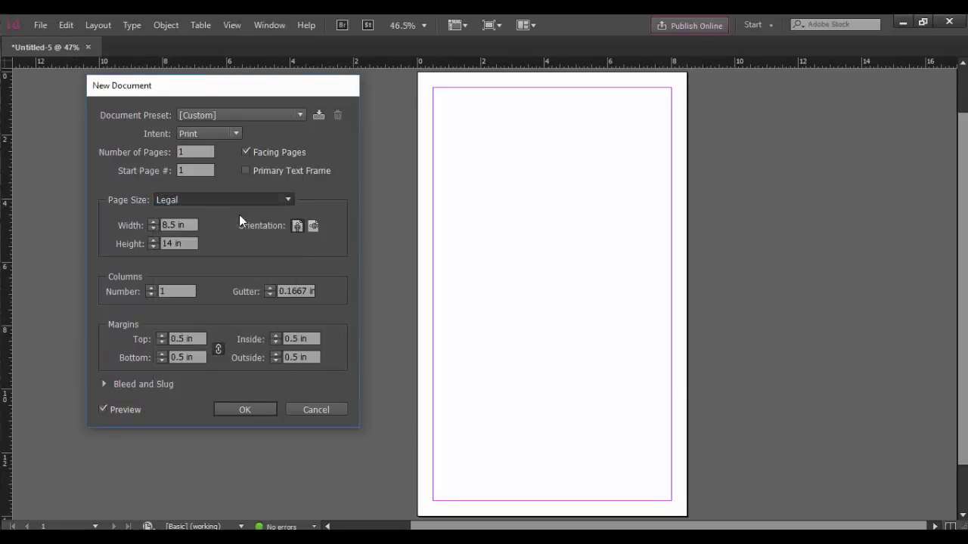
pyautogui.press('Up')
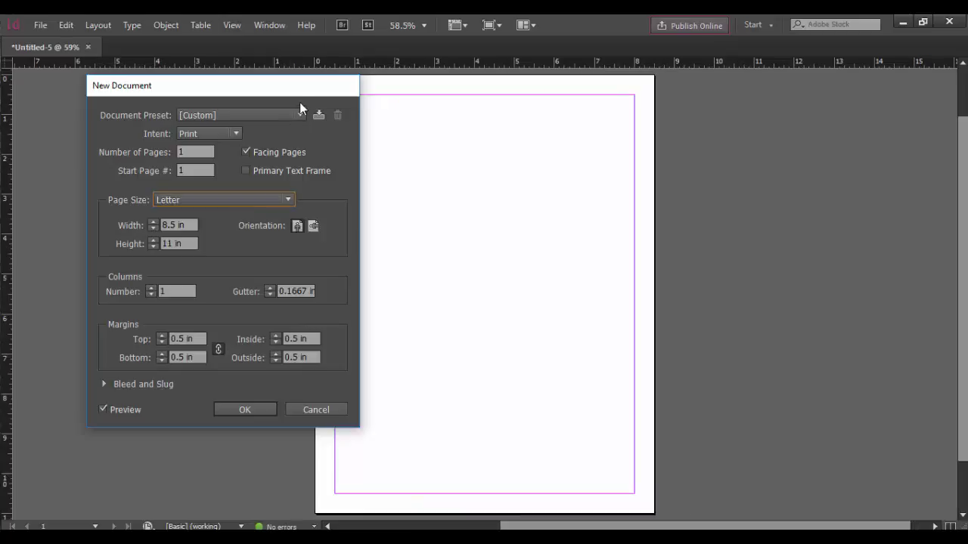
pyautogui.moveTo(299, 102); pyautogui.dragTo(246, 100)
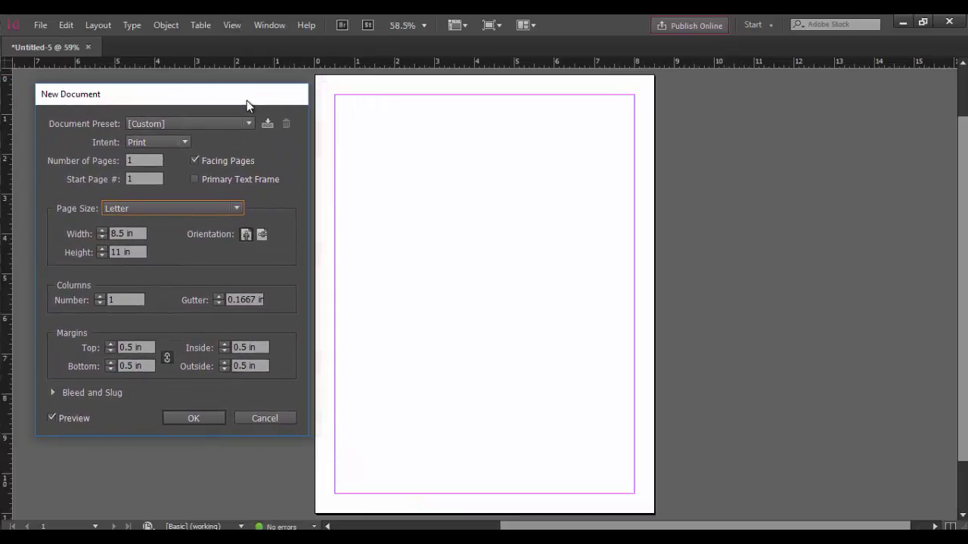
# Switch the page orientation to landscape and back to portrait, and set the number of columns to 3
pyautogui.click(263, 235)
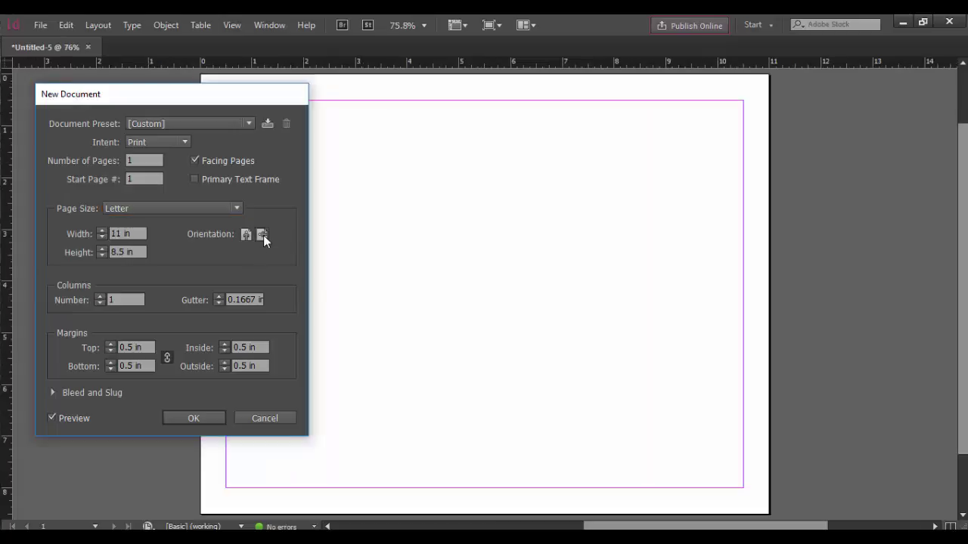
pyautogui.click(248, 233)
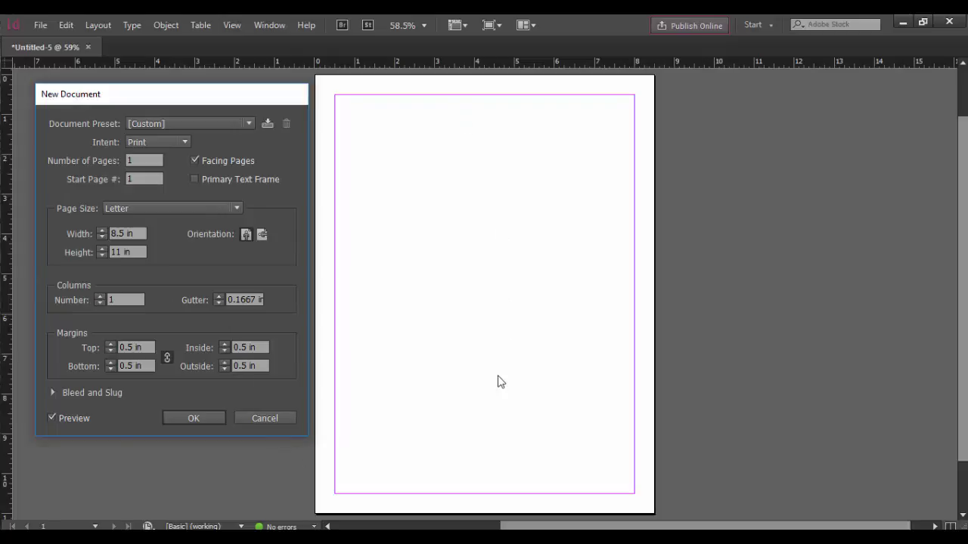
pyautogui.click(99, 297)
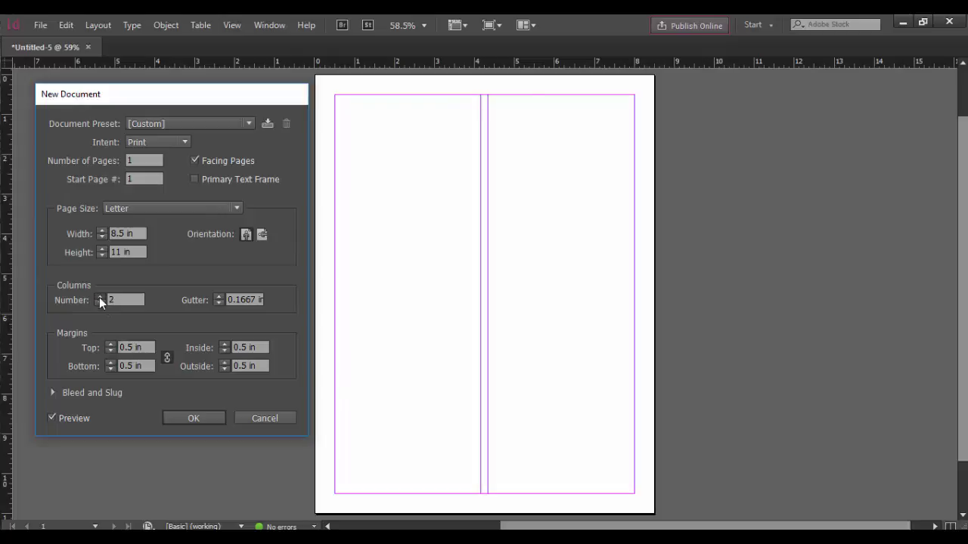
pyautogui.click(99, 297)
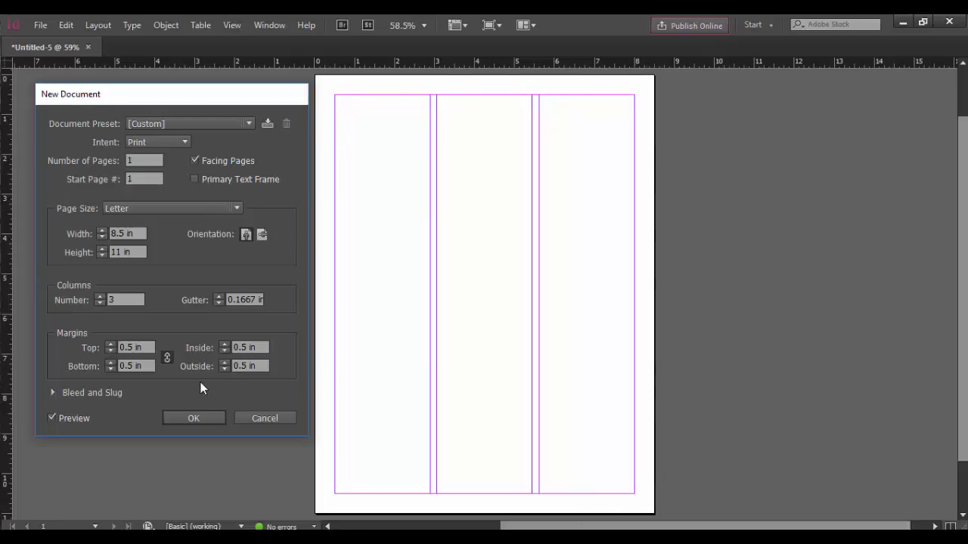
# Adjust the gutter between the columns, trying 0.375 in and settling on 0.25 in
pyautogui.click(220, 297)
pyautogui.click(220, 296)
pyautogui.click(220, 297)
pyautogui.click(220, 296)
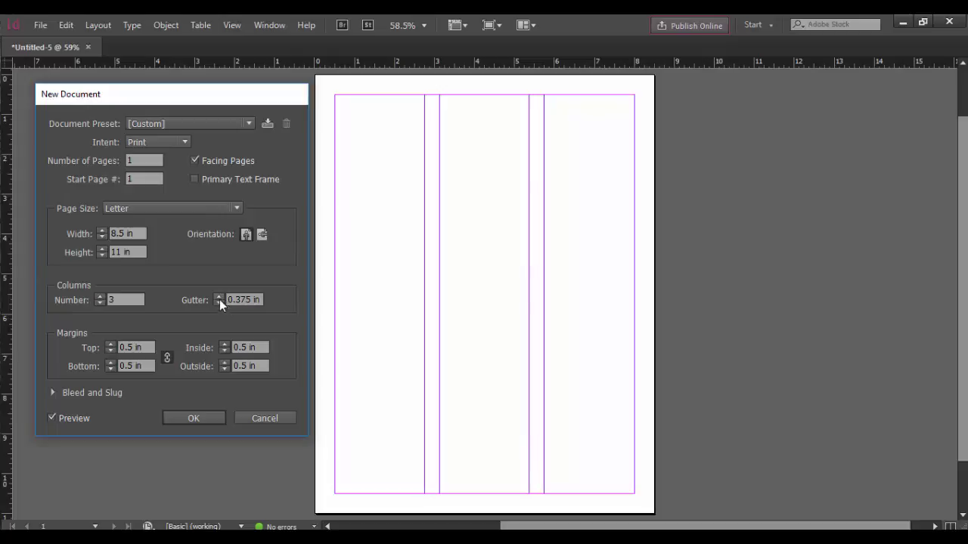
pyautogui.click(219, 303)
pyautogui.click(218, 303)
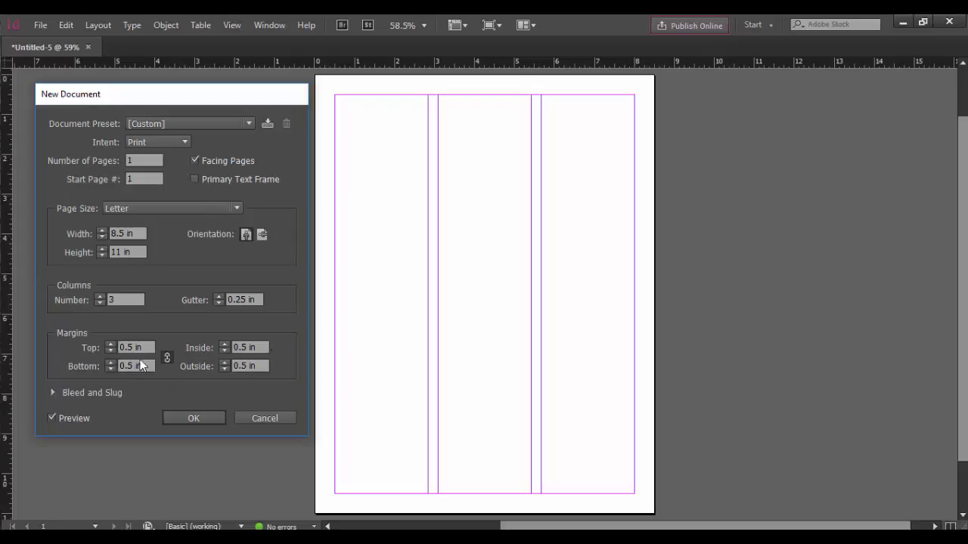
# Set all four page margins to 0.75 in and unlink their values
pyautogui.click(110, 344)
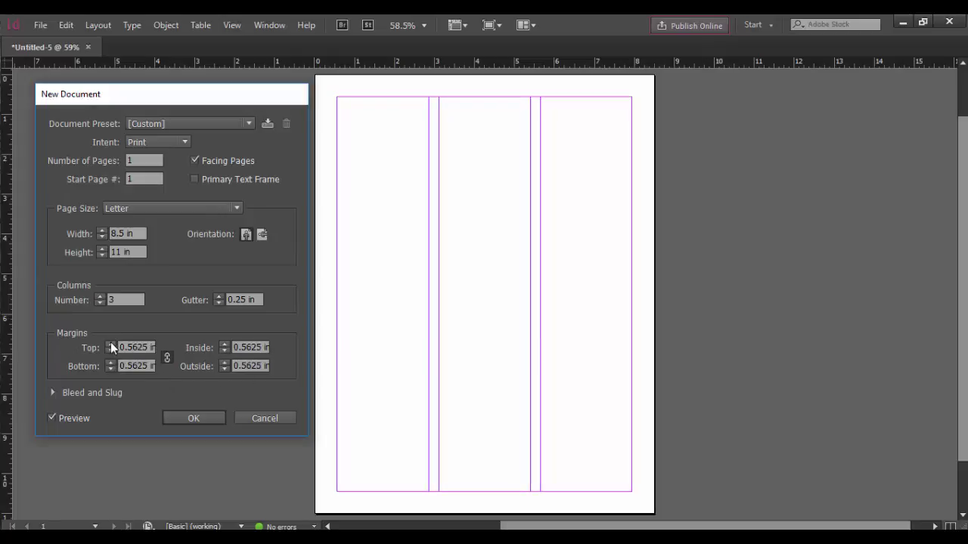
pyautogui.click(111, 344)
pyautogui.click(111, 344)
pyautogui.click(110, 344)
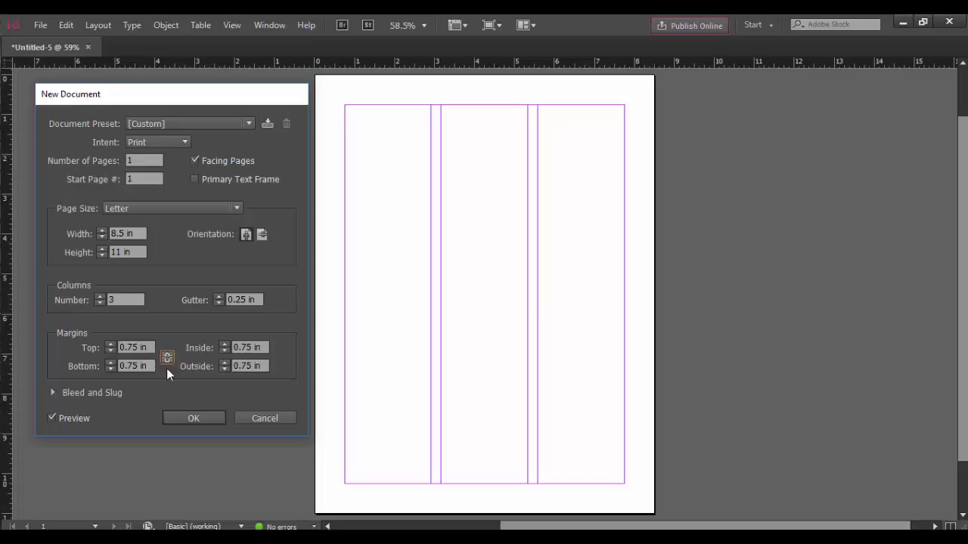
# Set the top margin and the inside margin to 1 in each, independently of the other margins
pyautogui.click(112, 345)
pyautogui.click(112, 345)
pyautogui.click(111, 345)
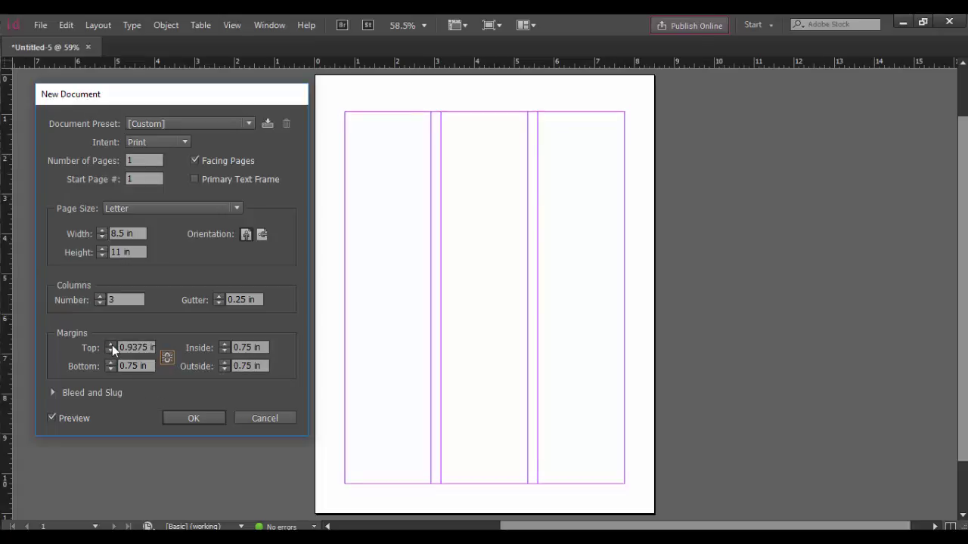
pyautogui.click(112, 344)
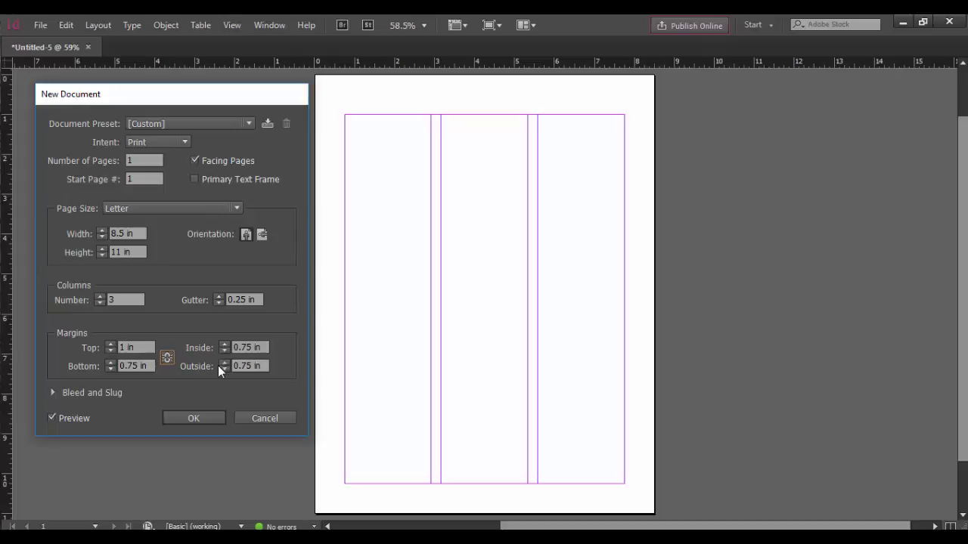
pyautogui.click(224, 345)
pyautogui.click(223, 345)
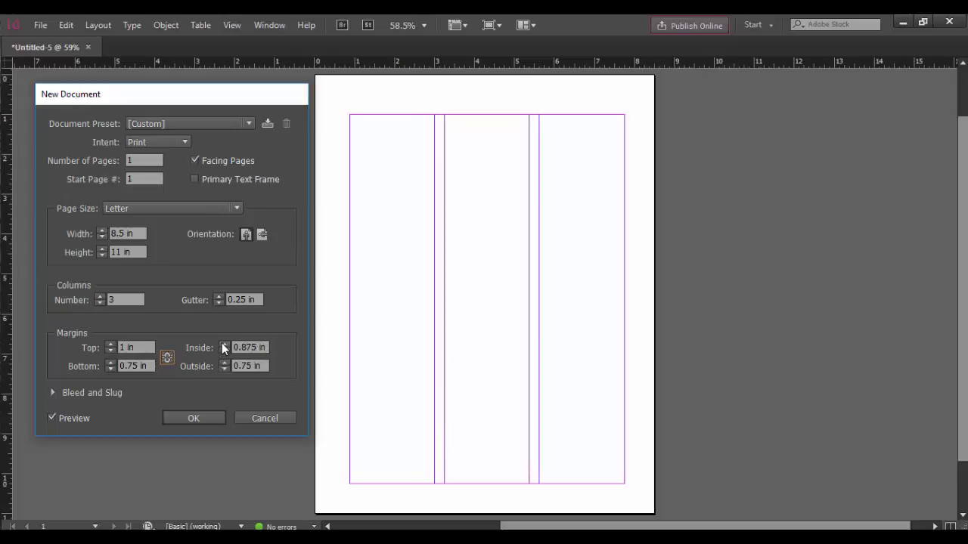
pyautogui.click(224, 344)
pyautogui.click(224, 345)
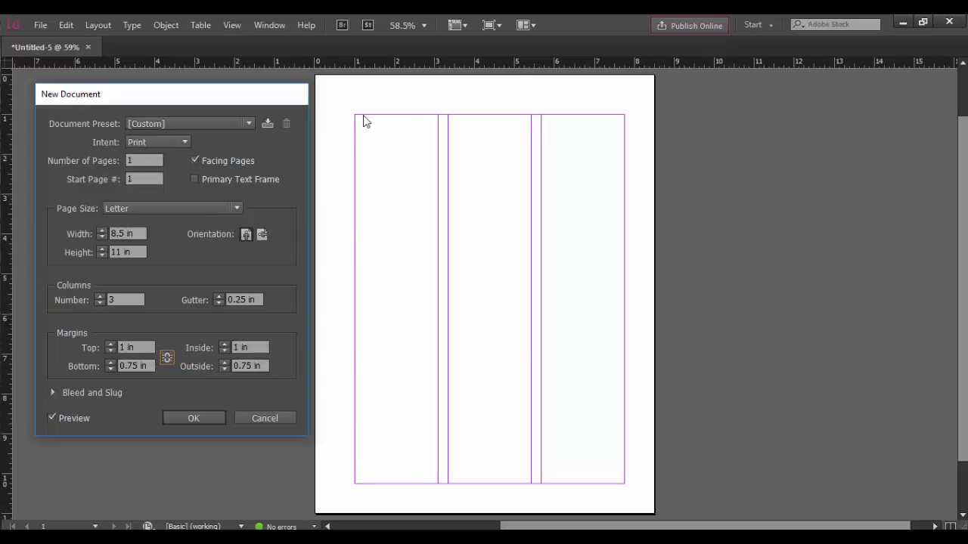
# Set the top margin to 1.25 in and the bottom margin to 1 in
pyautogui.click(111, 345)
pyautogui.click(110, 345)
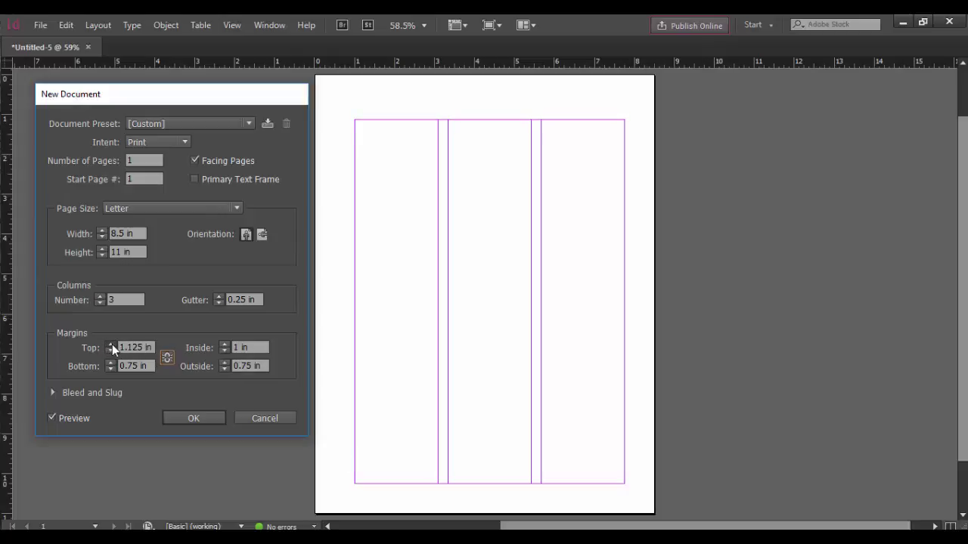
pyautogui.click(111, 344)
pyautogui.click(111, 345)
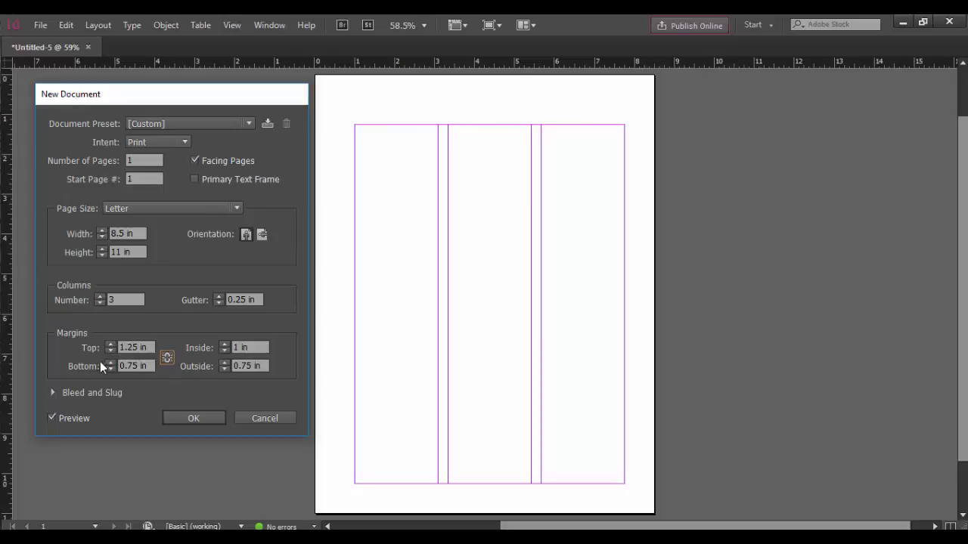
pyautogui.click(110, 362)
pyautogui.click(110, 362)
pyautogui.click(110, 362)
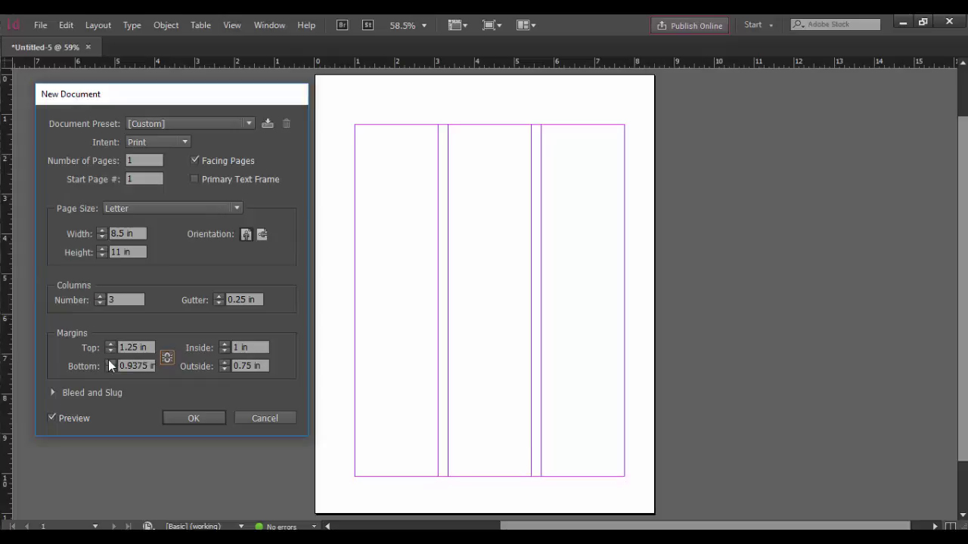
pyautogui.click(110, 363)
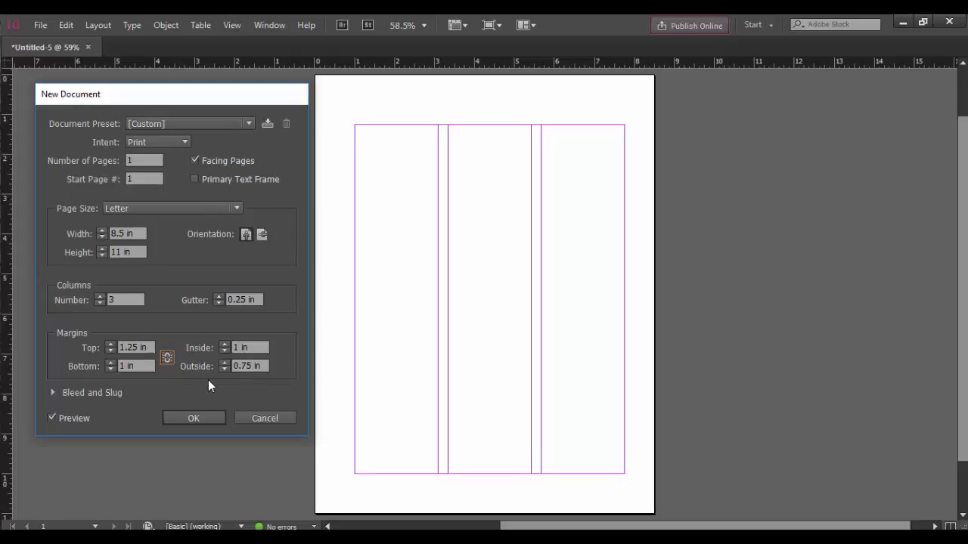
# Set the bleed to 0.2 in on all sides with the page in view, and create the document
pyautogui.click(53, 393)
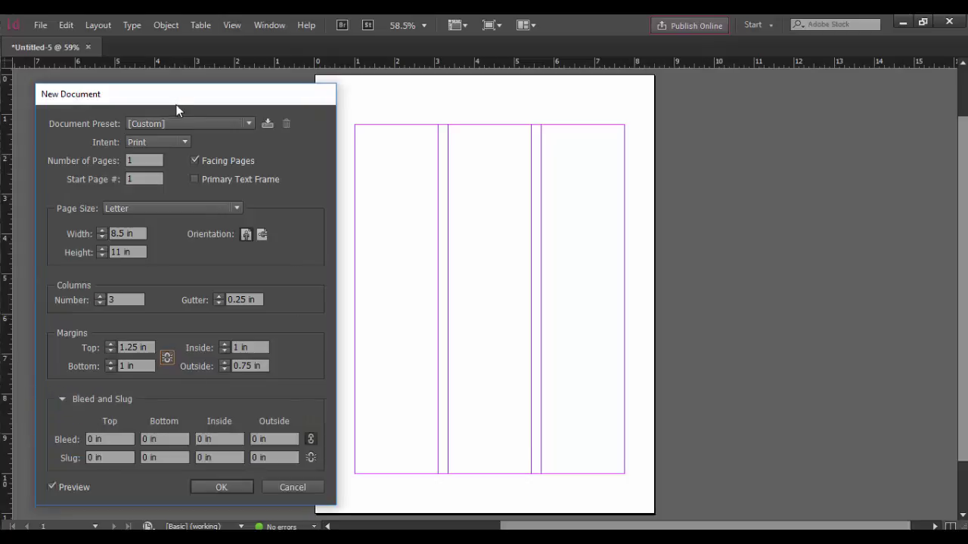
pyautogui.moveTo(177, 101); pyautogui.dragTo(740, 65)
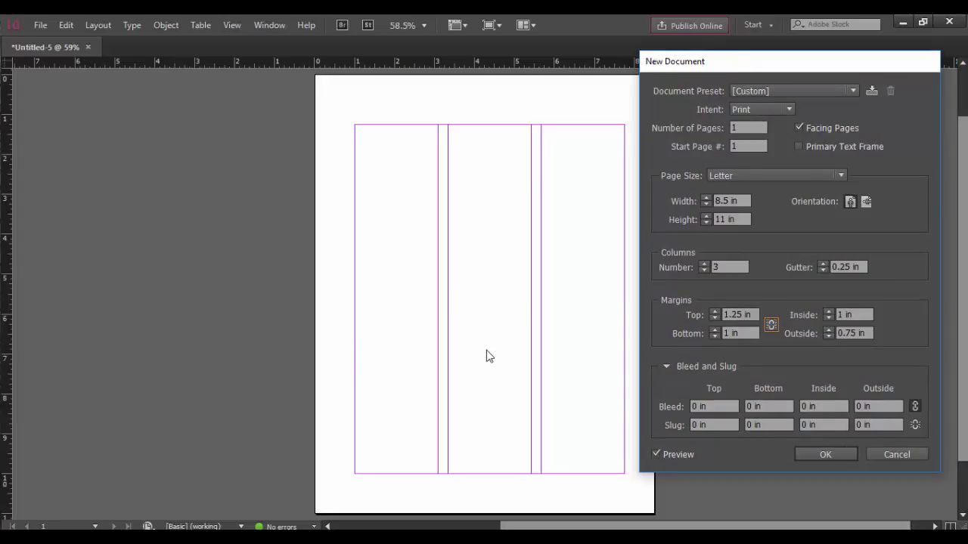
pyautogui.click(701, 406)
pyautogui.moveTo(703, 407); pyautogui.dragTo(657, 405)
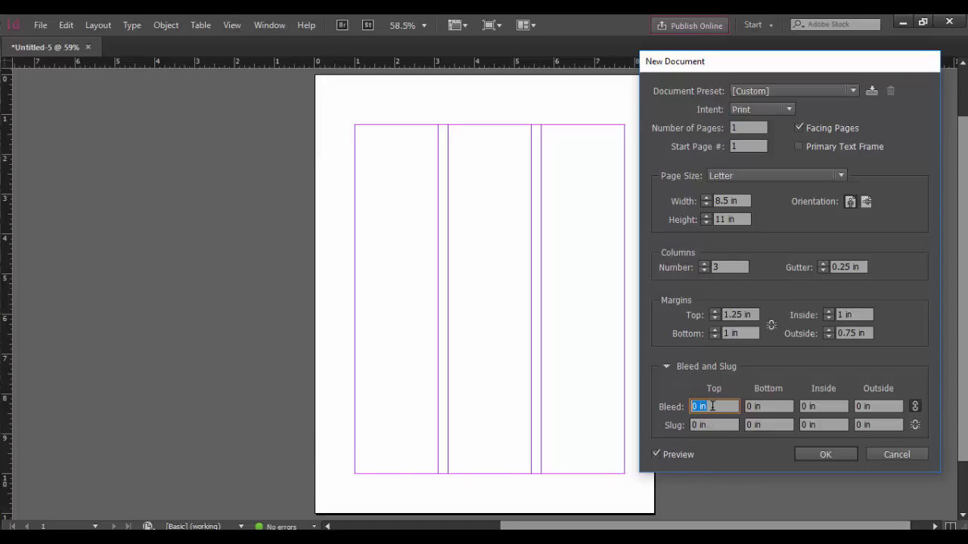
pyautogui.write('.2')
pyautogui.press('Return')
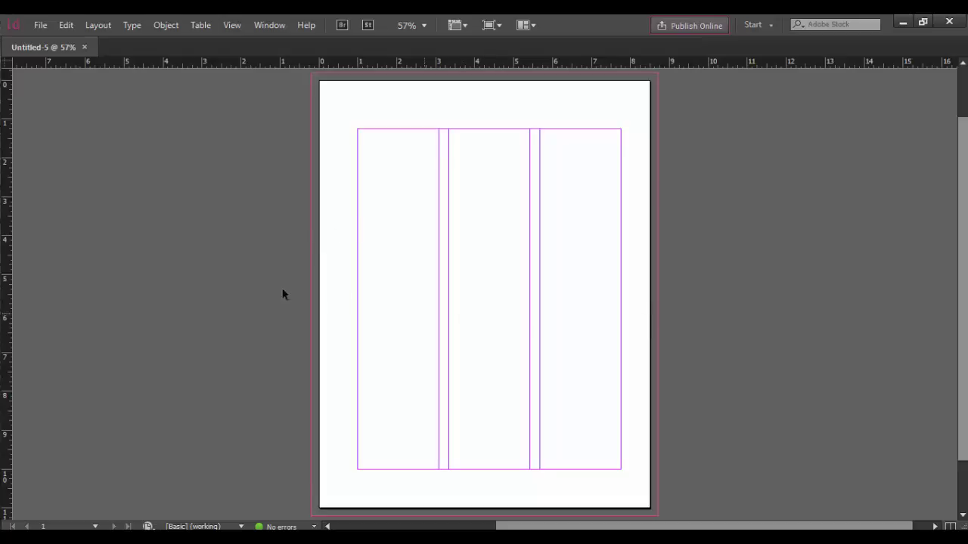
# Open the setup of the existing document beside the page and show its bleed and slug settings
pyautogui.click(64, 26)
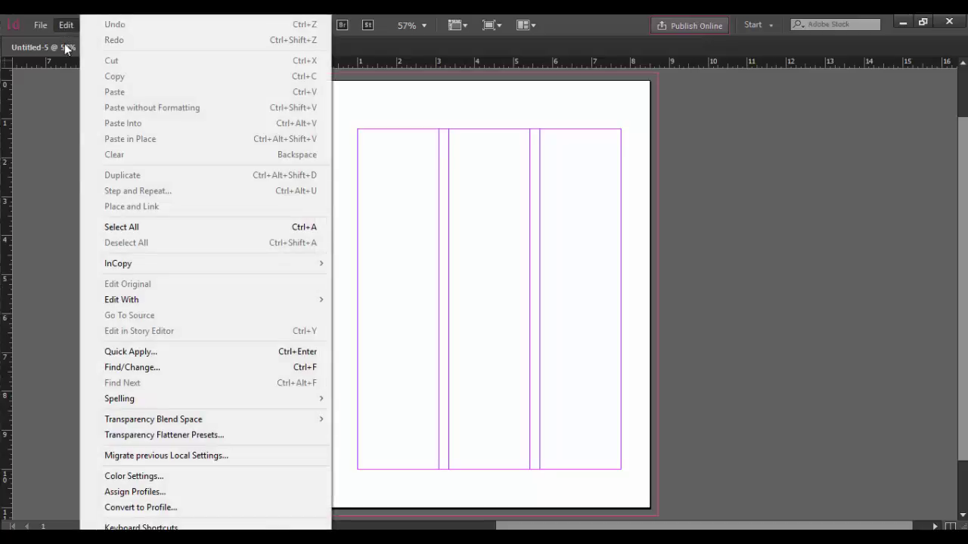
pyautogui.moveTo(40, 25)
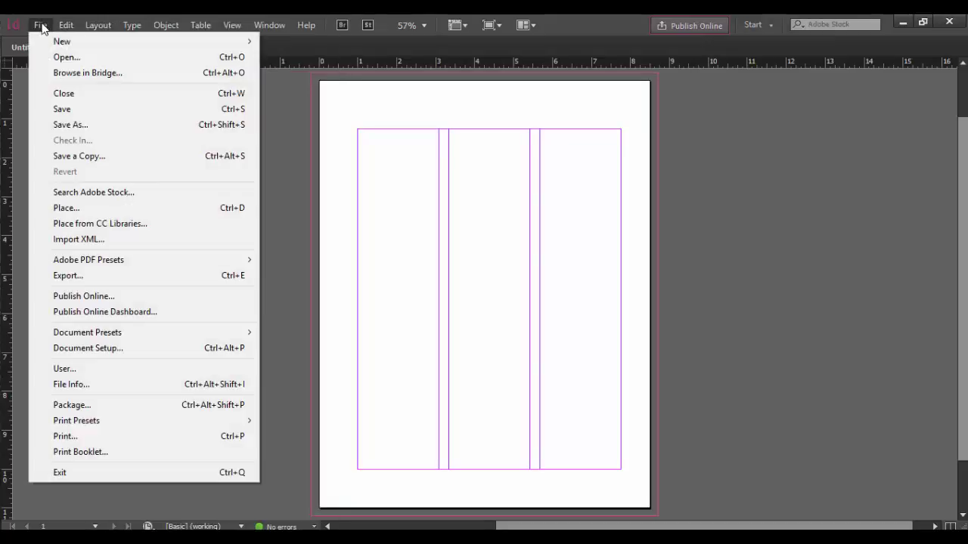
pyautogui.click(79, 348)
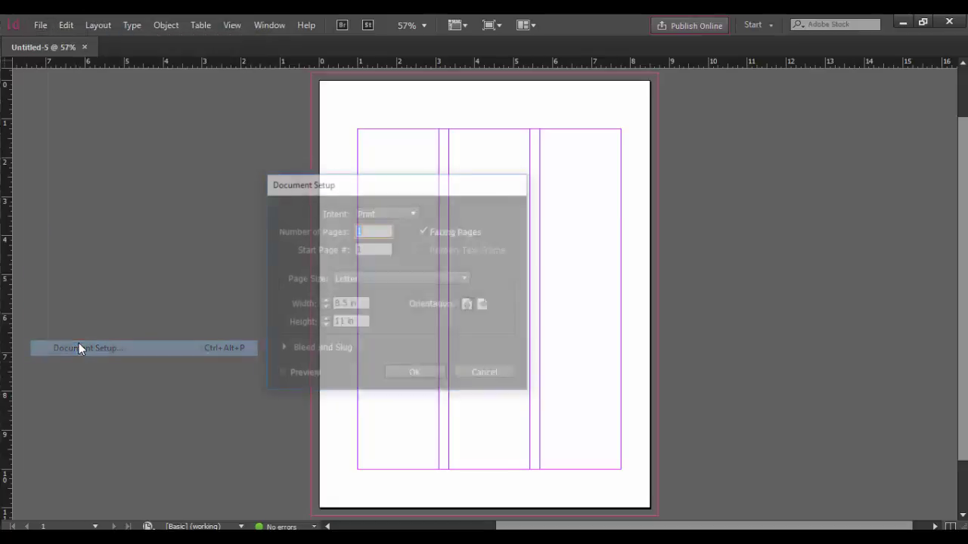
pyautogui.moveTo(345, 184); pyautogui.dragTo(146, 110)
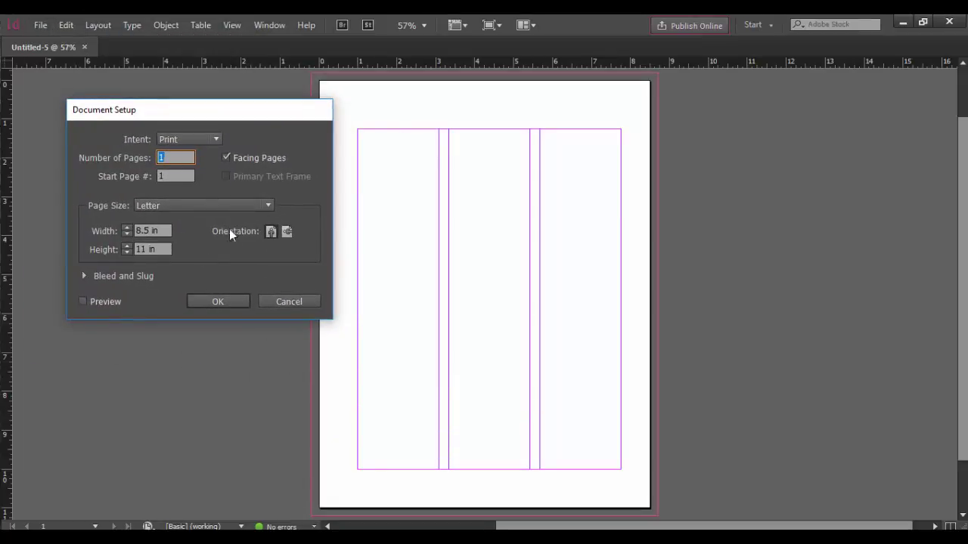
pyautogui.click(82, 276)
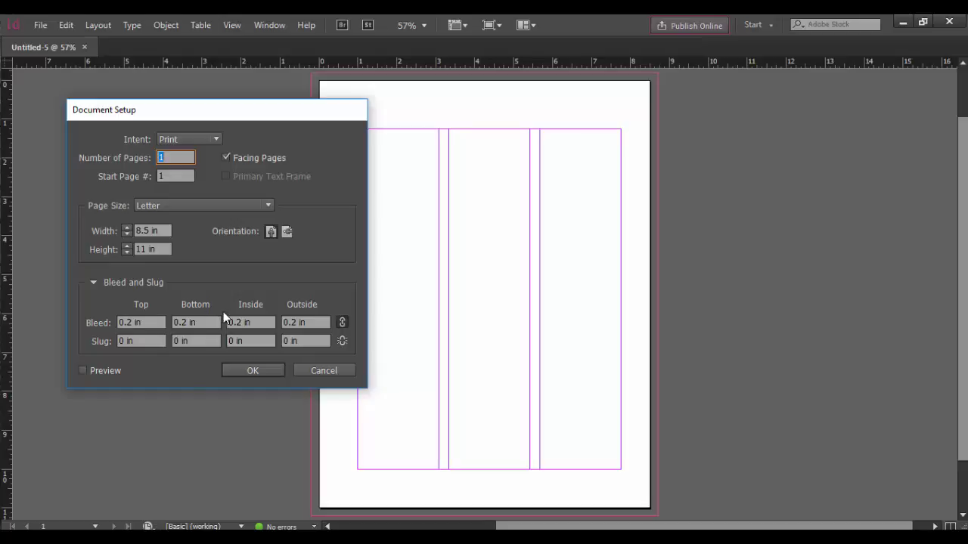
# Go through the slug values for each side and look at the available document intents without changing them
pyautogui.click(134, 341)
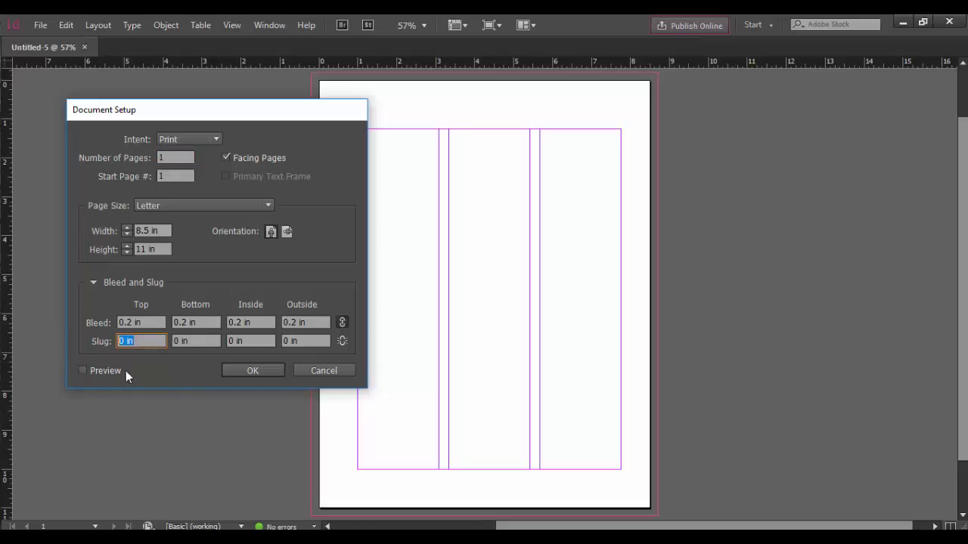
pyautogui.press('Tab')
pyautogui.press('Tab')
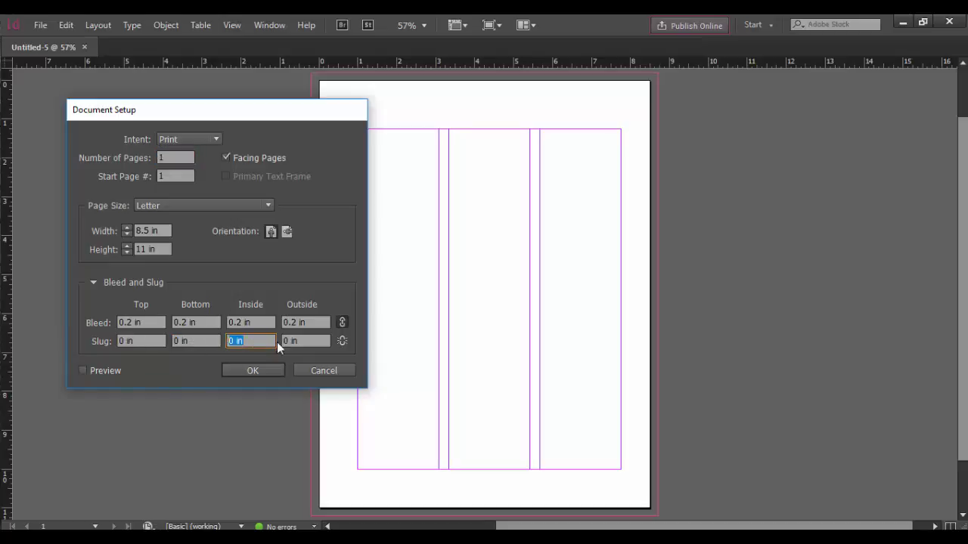
pyautogui.press('Tab')
pyautogui.click(213, 140)
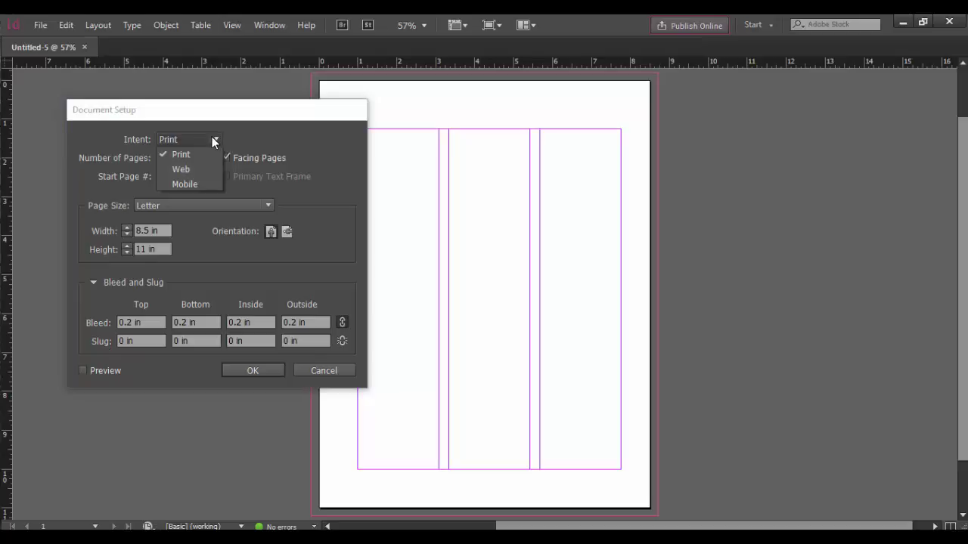
pyautogui.click(253, 138)
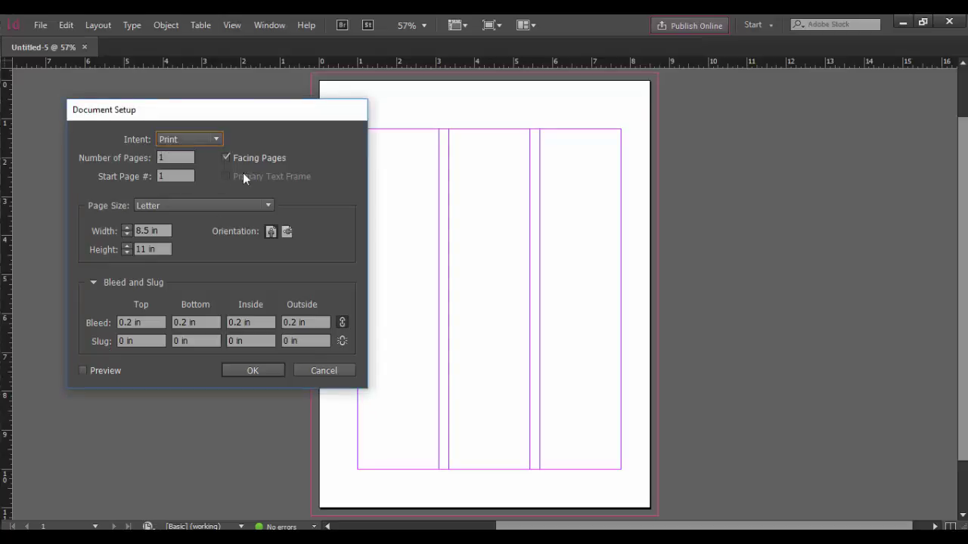
# Try the Legal page size with the page preview on, and discard the setup changes
pyautogui.click(190, 205)
pyautogui.click(185, 232)
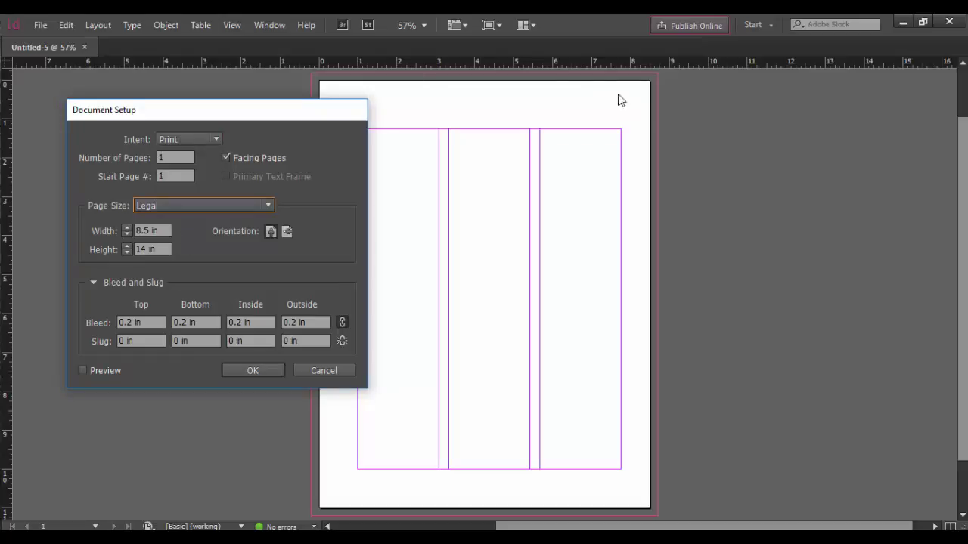
pyautogui.click(84, 369)
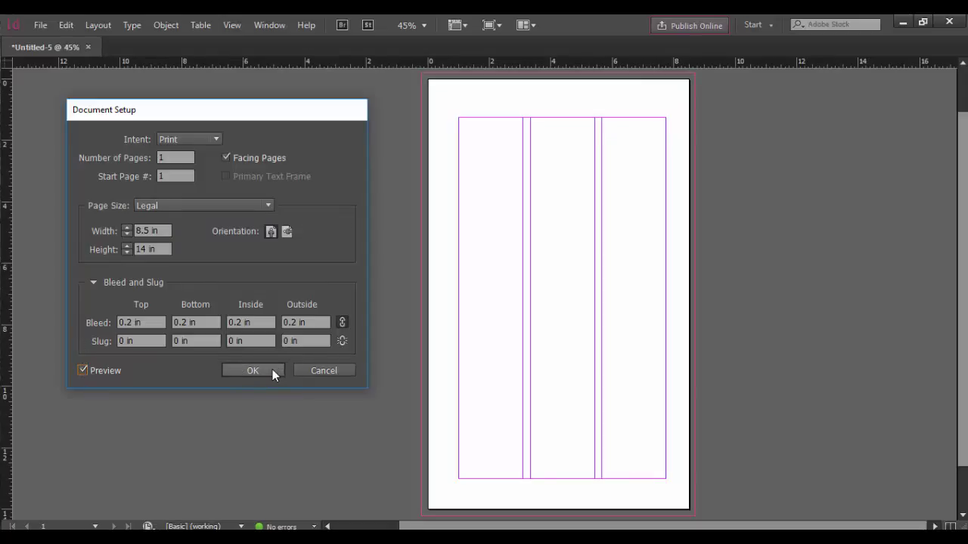
pyautogui.click(324, 370)
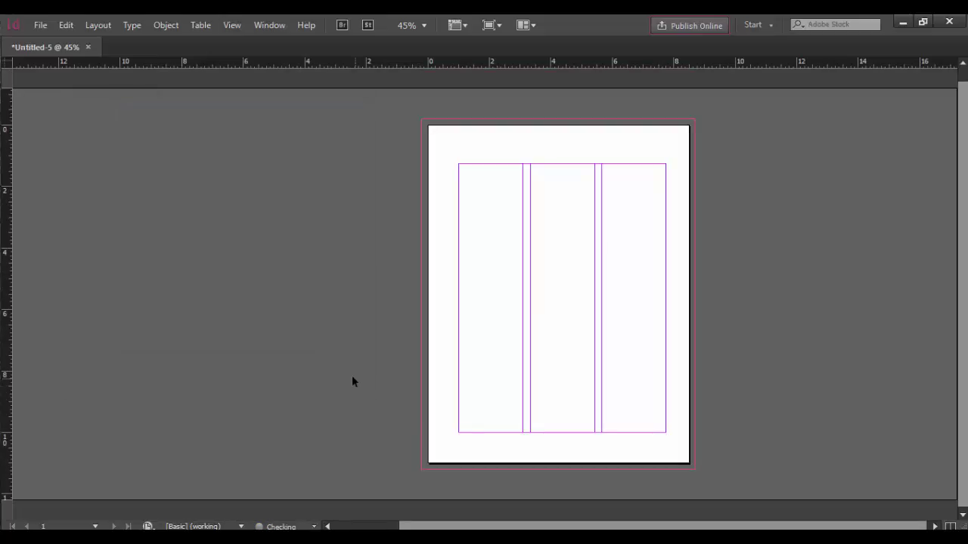
# Close the current document without saving and start a new one, with its preview on and the settings moved beside the page
pyautogui.click(85, 46)
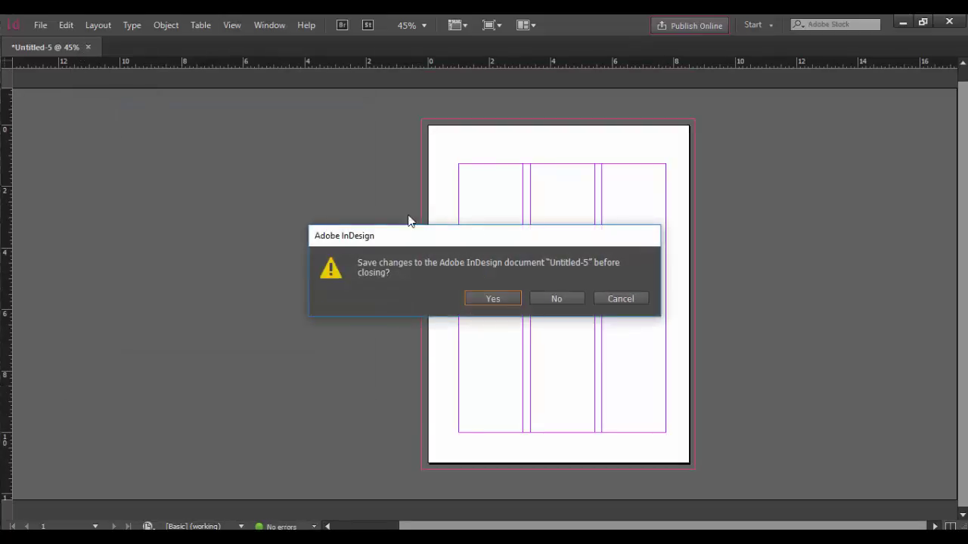
pyautogui.click(543, 299)
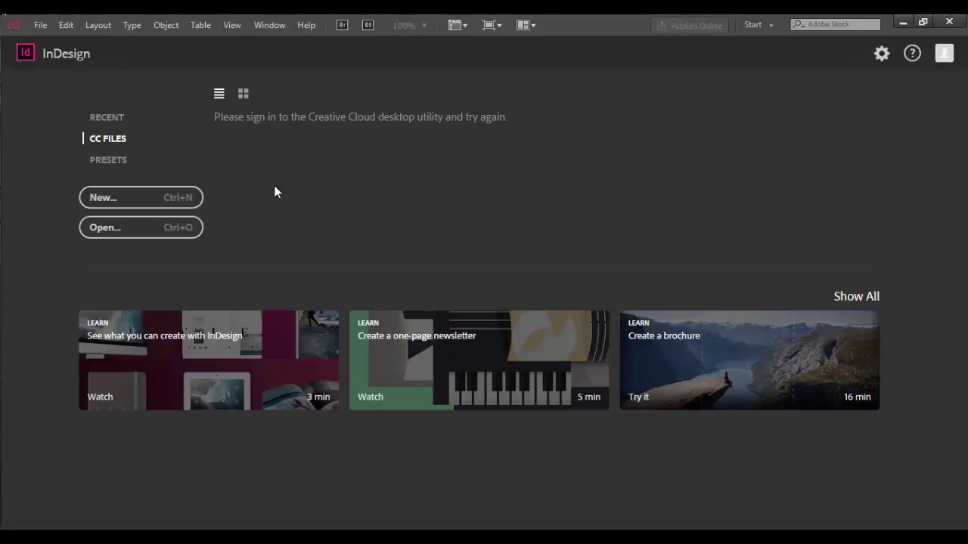
pyautogui.hotkey('ctrl', 'n')
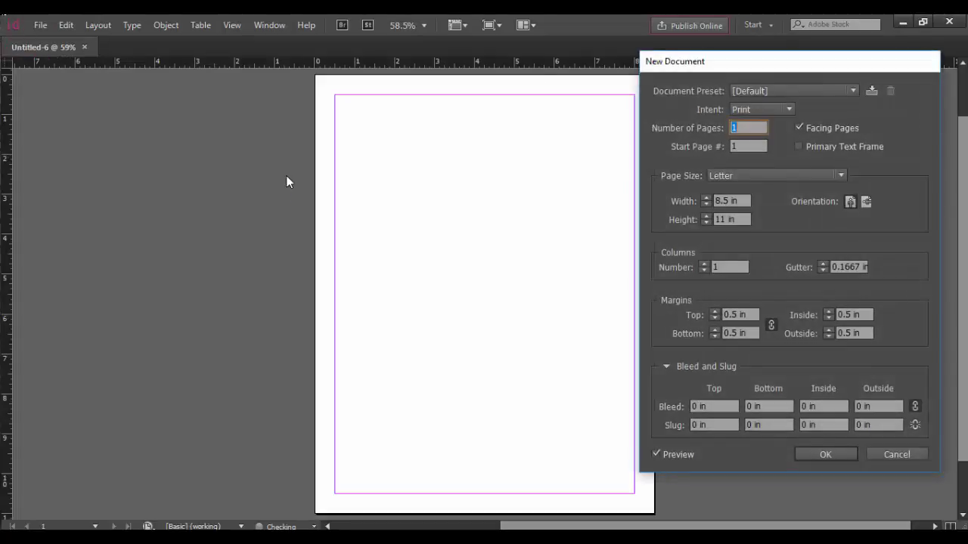
pyautogui.moveTo(719, 60); pyautogui.dragTo(484, 97)
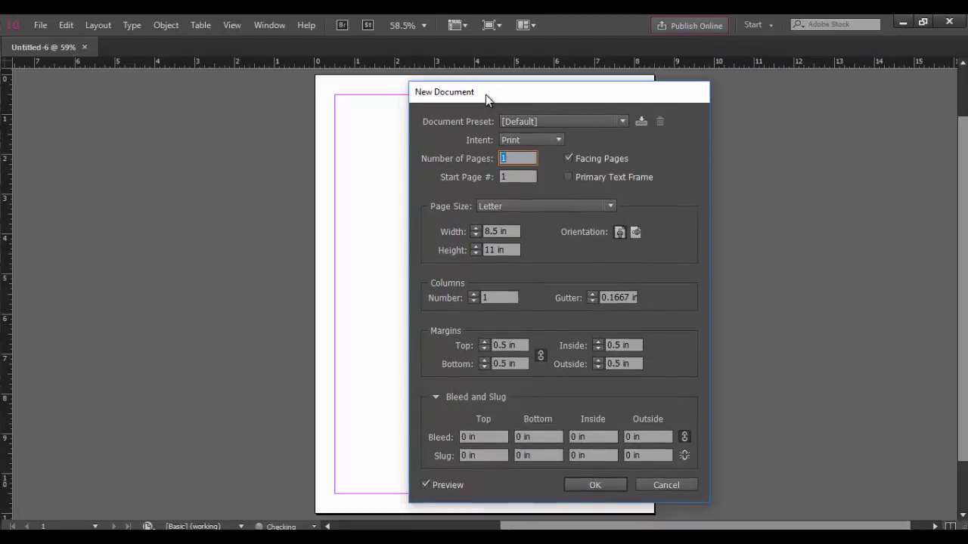
pyautogui.click(426, 482)
pyautogui.moveTo(470, 95); pyautogui.dragTo(221, 77)
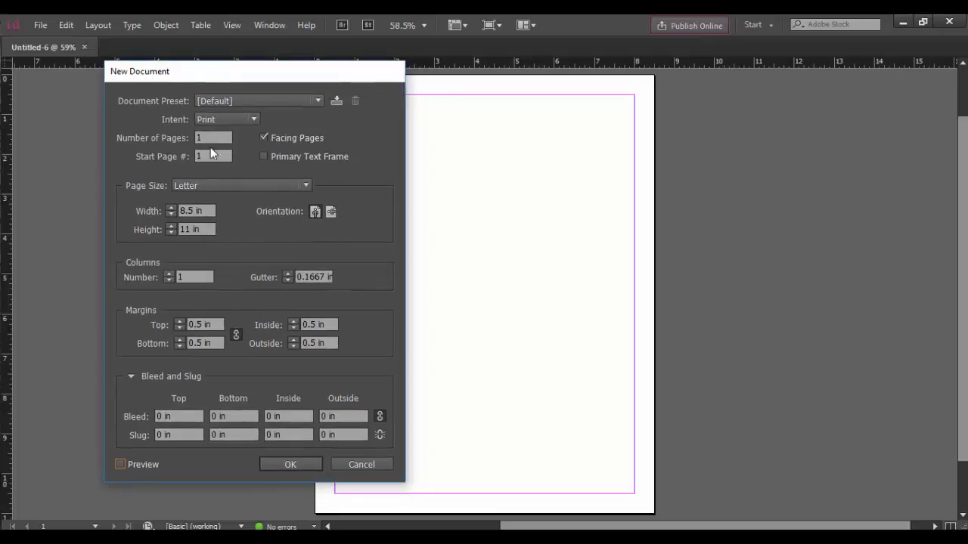
pyautogui.click(118, 463)
# Set the new document's page size to Tabloid and its number of pages to 2
pyautogui.click(254, 184)
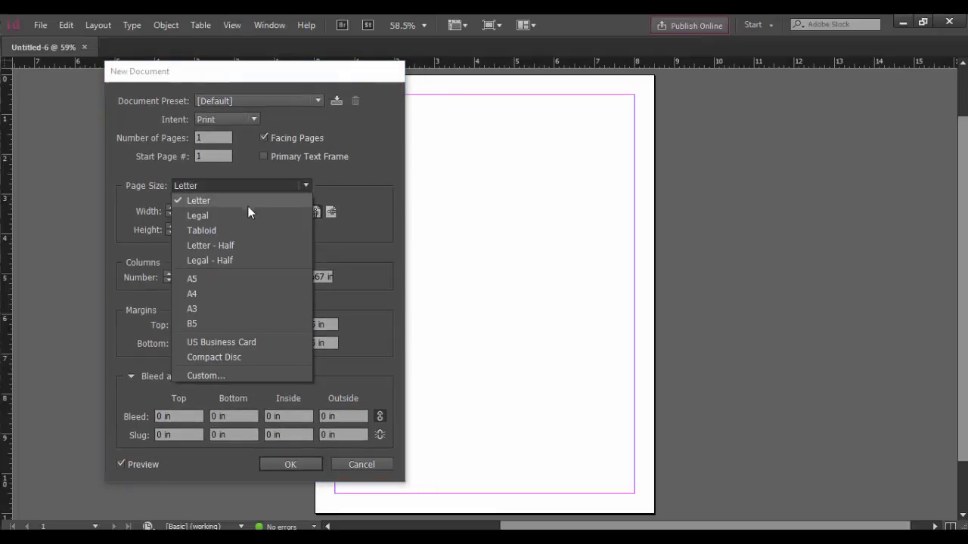
pyautogui.click(245, 216)
pyautogui.click(249, 185)
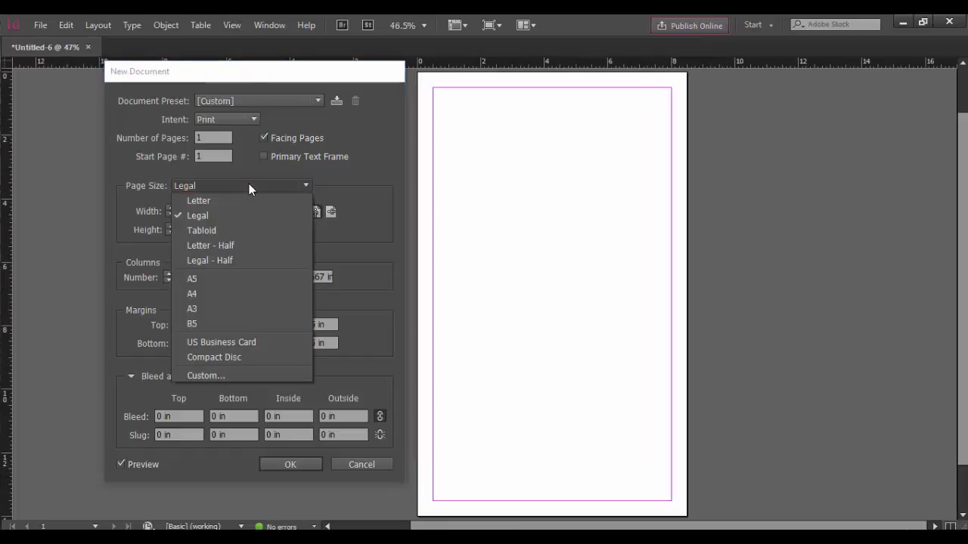
pyautogui.click(243, 232)
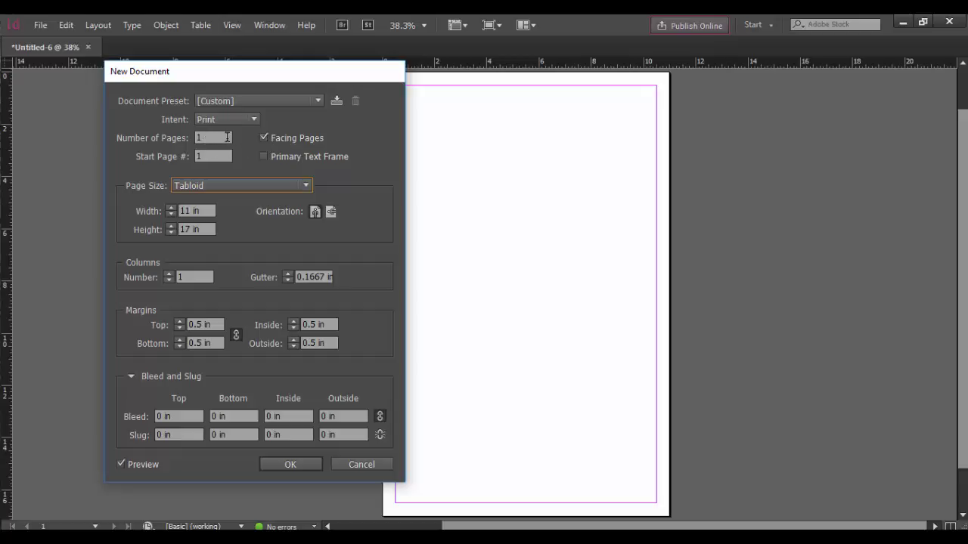
pyautogui.doubleClick(202, 138)
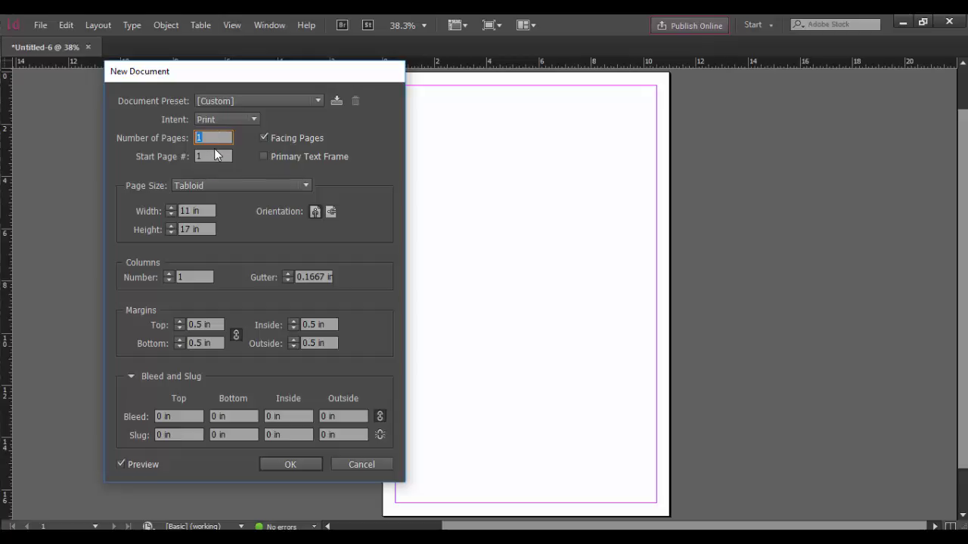
pyautogui.write('2')
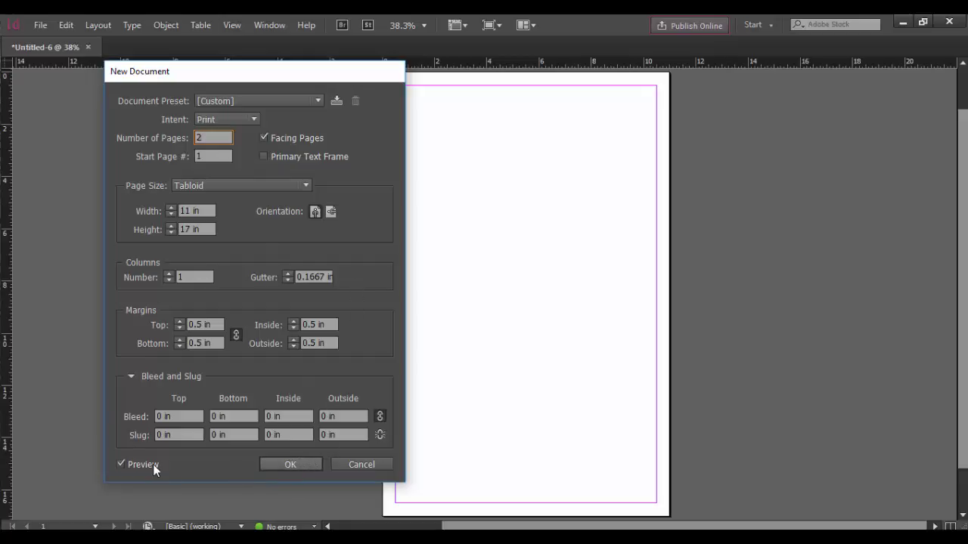
pyautogui.click(198, 419)
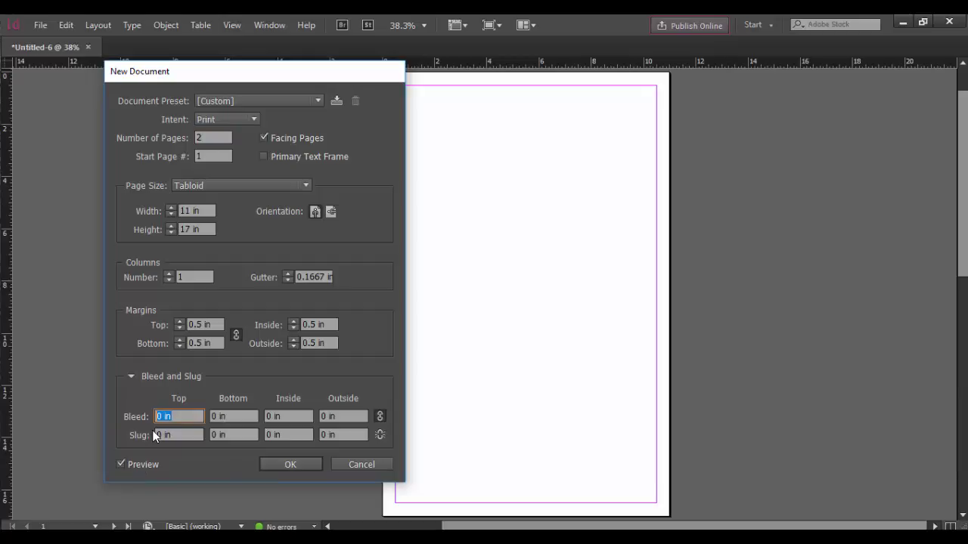
pyautogui.write('2')
pyautogui.click(288, 421)
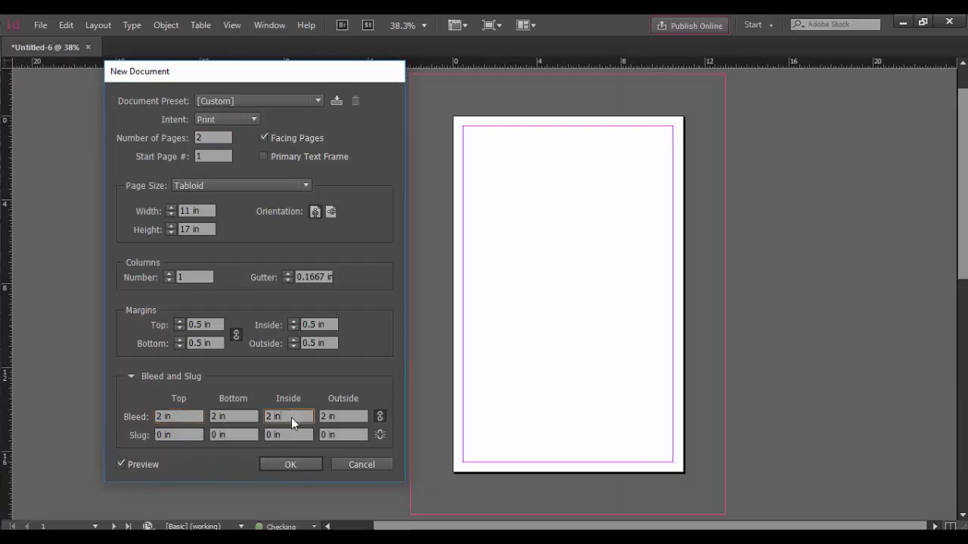
# Set the bleed to 0.2 in on all sides and create the document
pyautogui.click(189, 413)
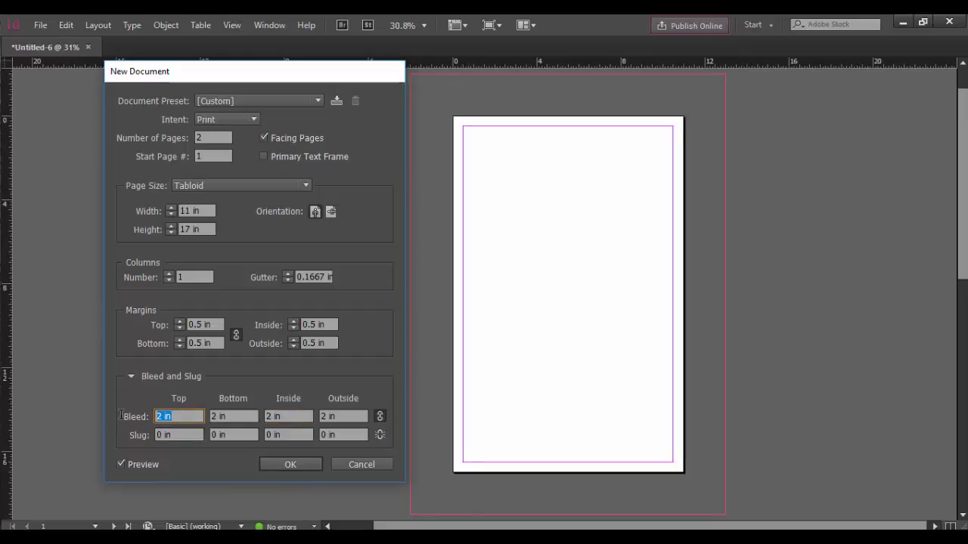
pyautogui.write('.2')
pyautogui.press('Tab')
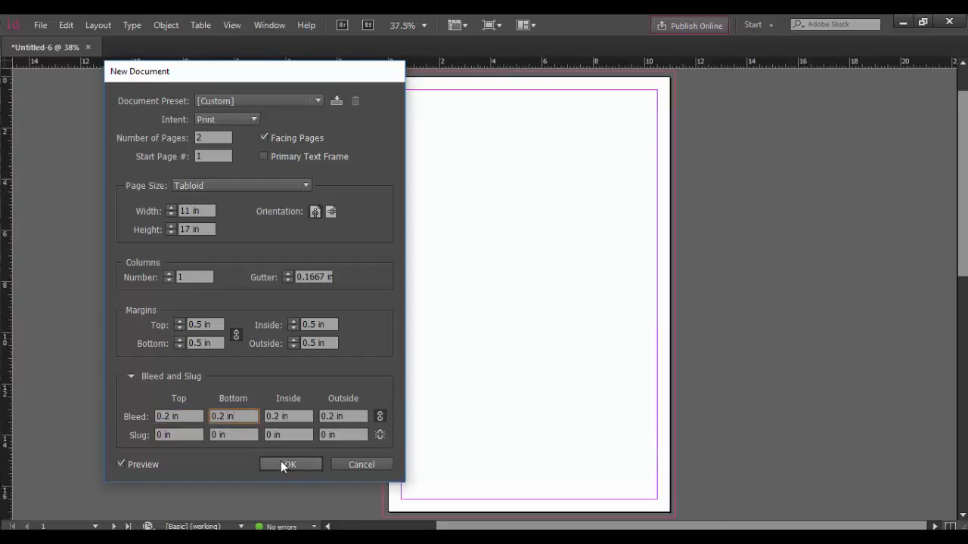
pyautogui.click(284, 465)
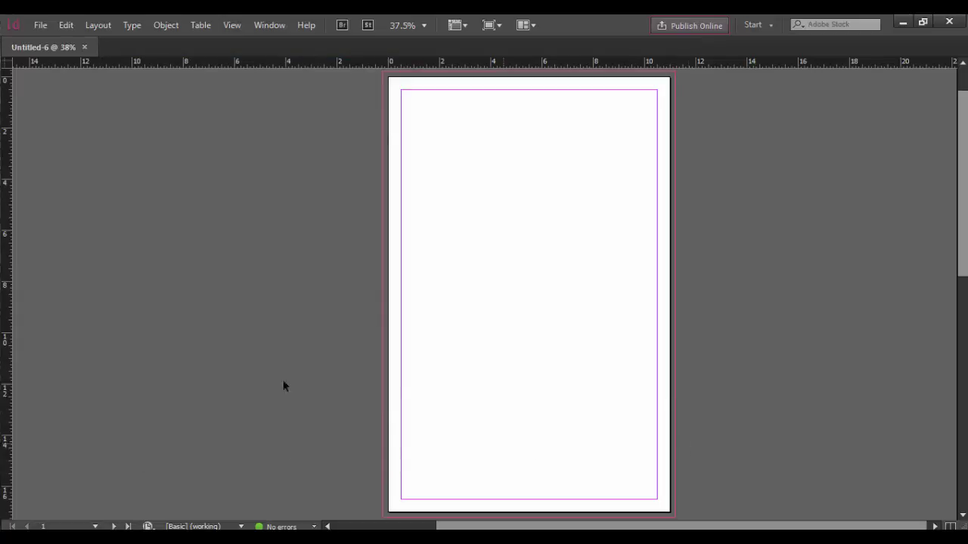
# Look through both pages of the new document, going to page 2 and back to page 1
pyautogui.scroll(-1, 398, 426)
pyautogui.scroll(-8, 397, 420)
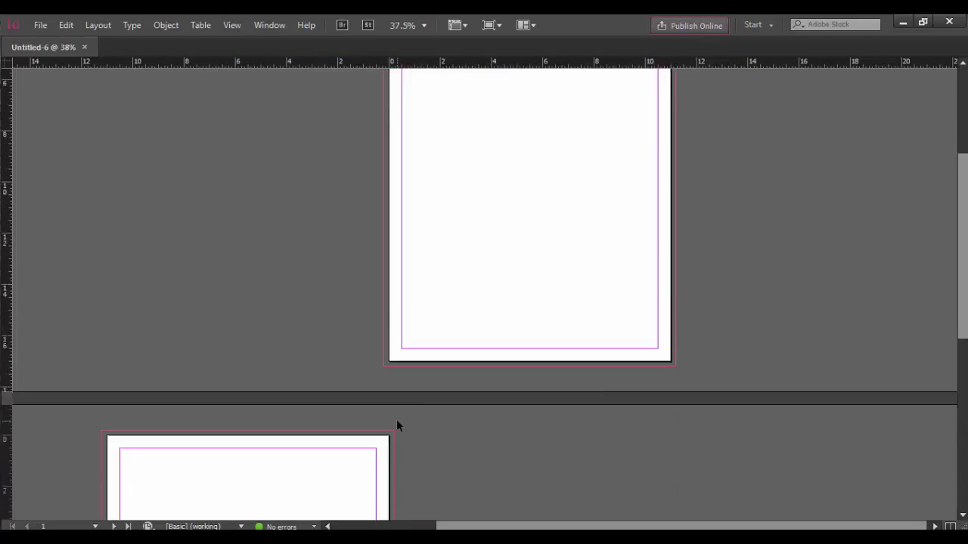
pyautogui.scroll(9, 398, 415)
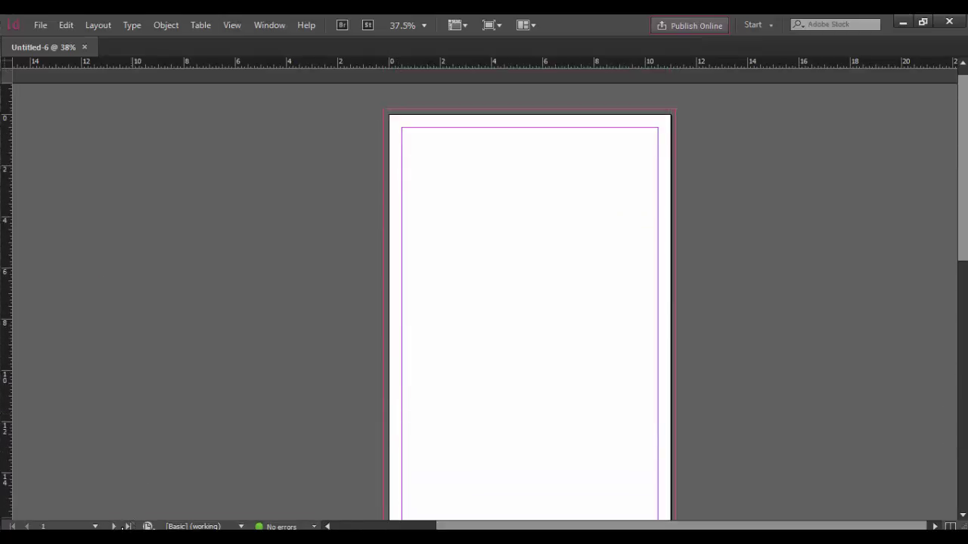
pyautogui.click(114, 527)
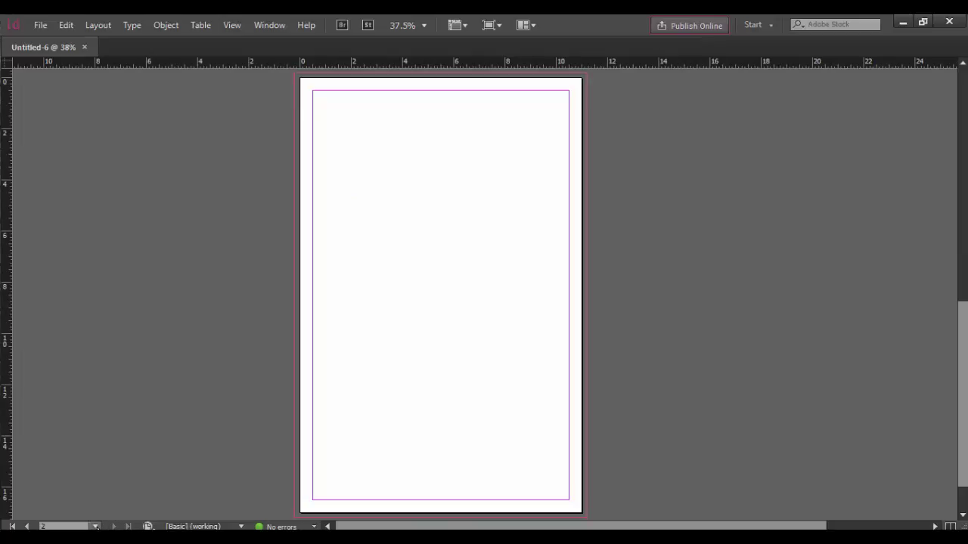
pyautogui.click(96, 526)
pyautogui.click(79, 479)
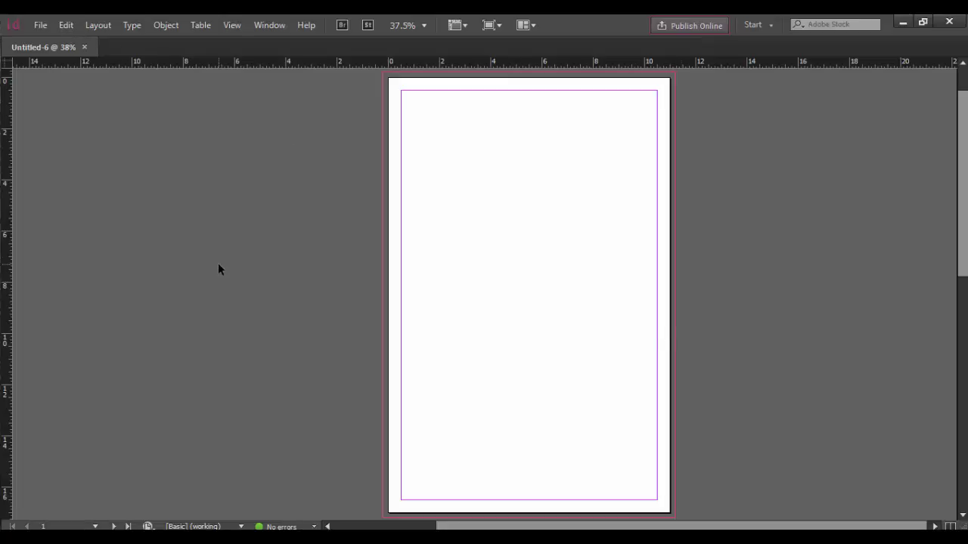
# Check the ruler units in the Units & Increments preferences and close them without changes
pyautogui.hotkey('ctrl', 'k')
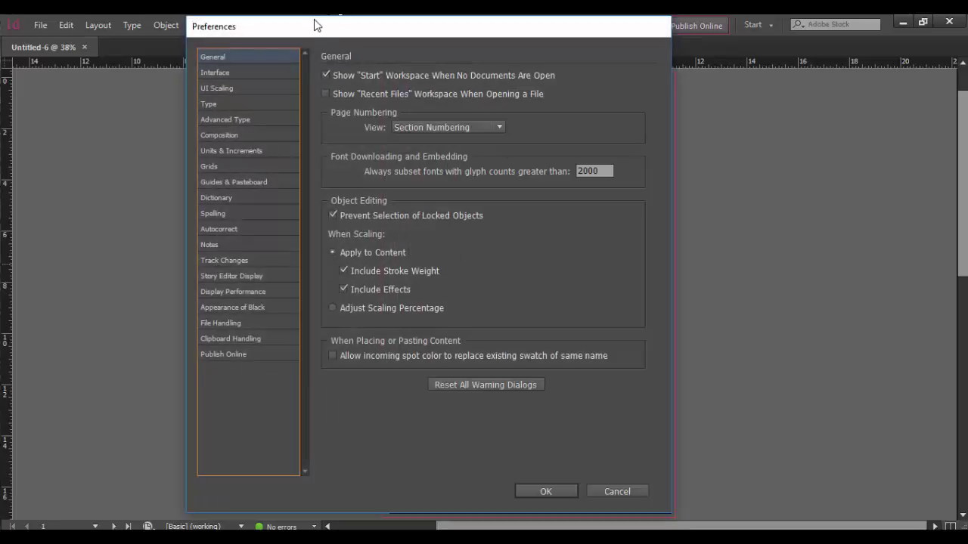
pyautogui.moveTo(316, 25); pyautogui.dragTo(316, 45)
pyautogui.click(242, 171)
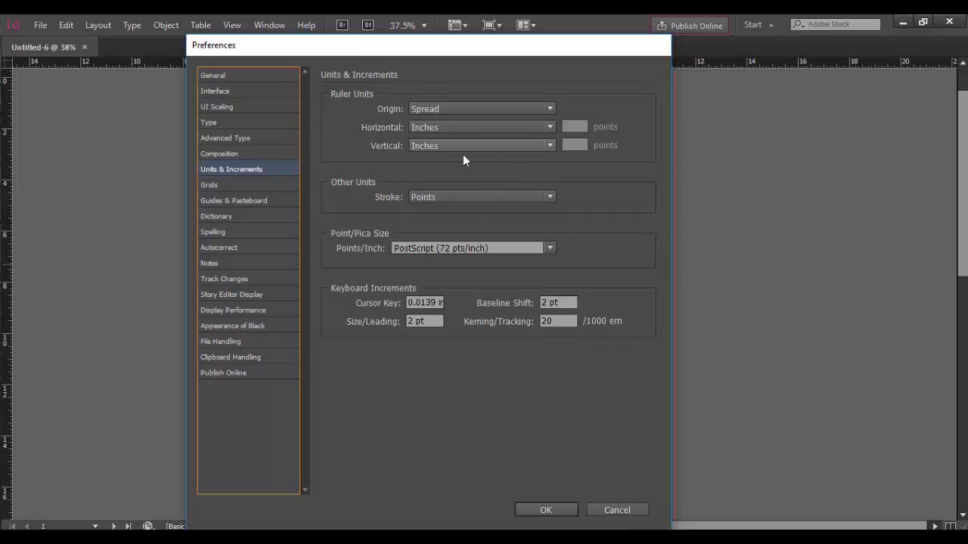
pyautogui.click(615, 510)
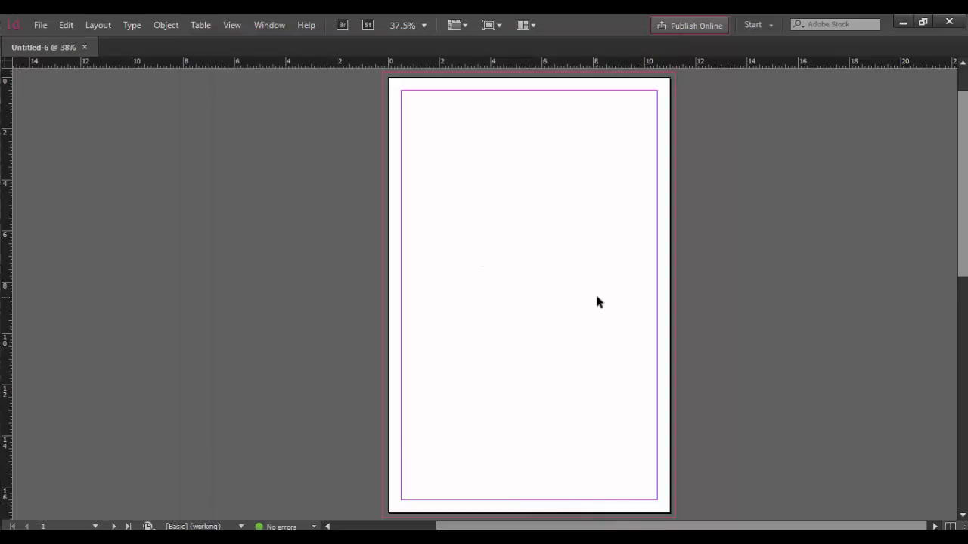